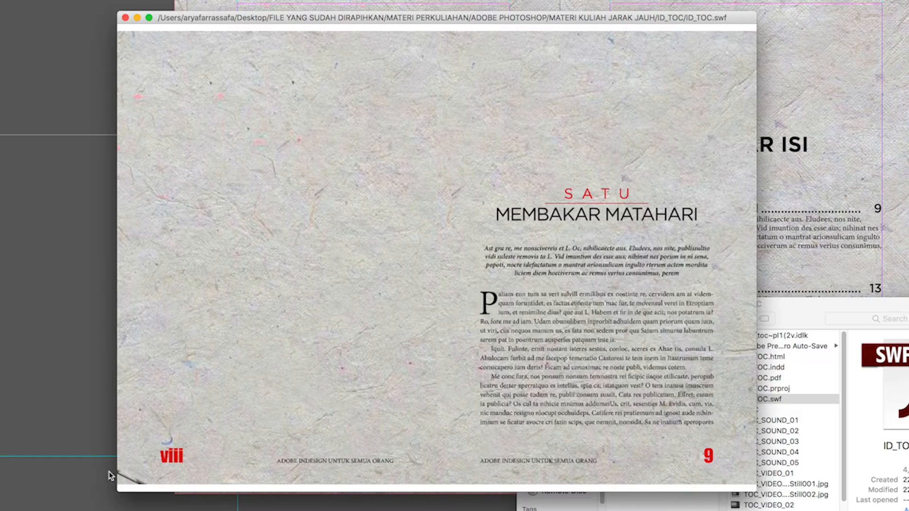
Page through the exported ID_TOC.swf preview to review the spreads of the SATU and TIGA chapters.
{"action": "left_click", "coordinate": [675, 322]}
{"action": "left_click_drag", "start_coordinate": [137, 472], "coordinate": [678, 396]}
{"action": "left_click", "coordinate": [676, 396]}
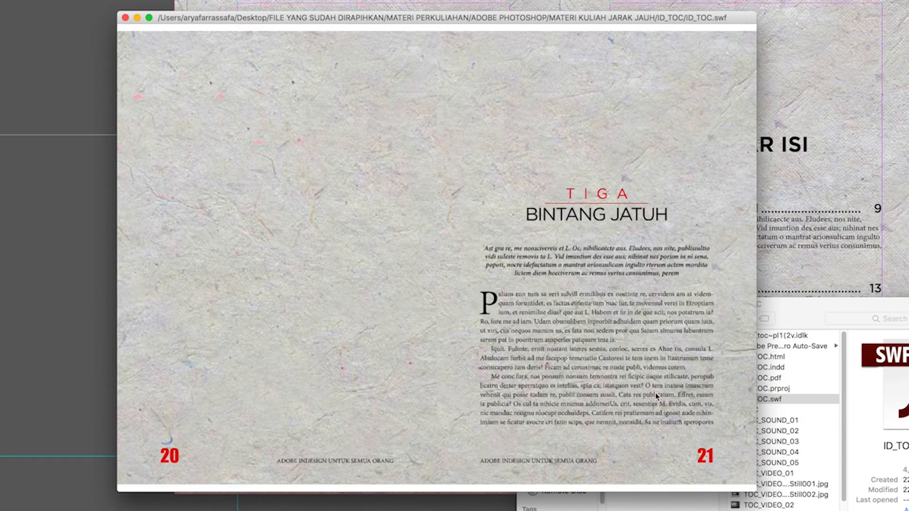
{"action": "left_click_drag", "start_coordinate": [140, 467], "coordinate": [624, 423]}
{"action": "left_click_drag", "start_coordinate": [141, 467], "coordinate": [576, 398]}
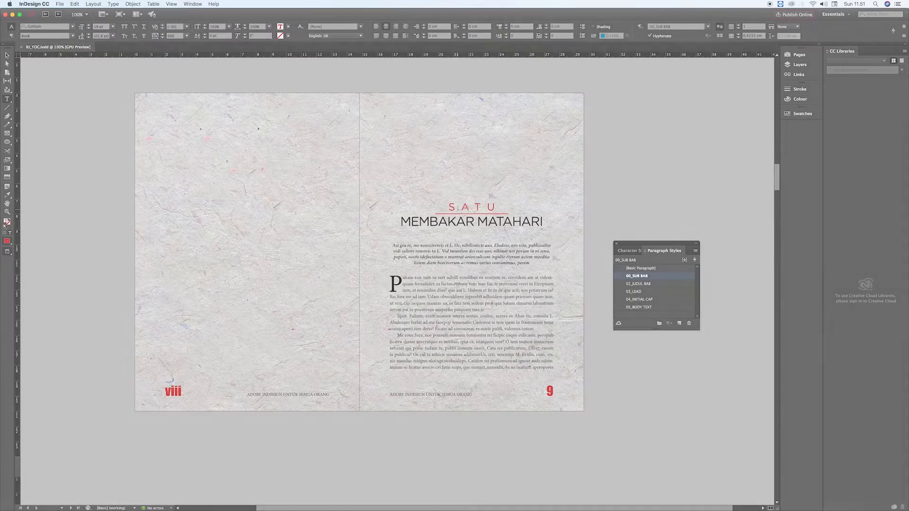
Check which paragraph styles are applied to the subheading, title and body text of chapter SATU on page 9.
{"action": "left_click_drag", "start_coordinate": [461, 207], "coordinate": [485, 207]}
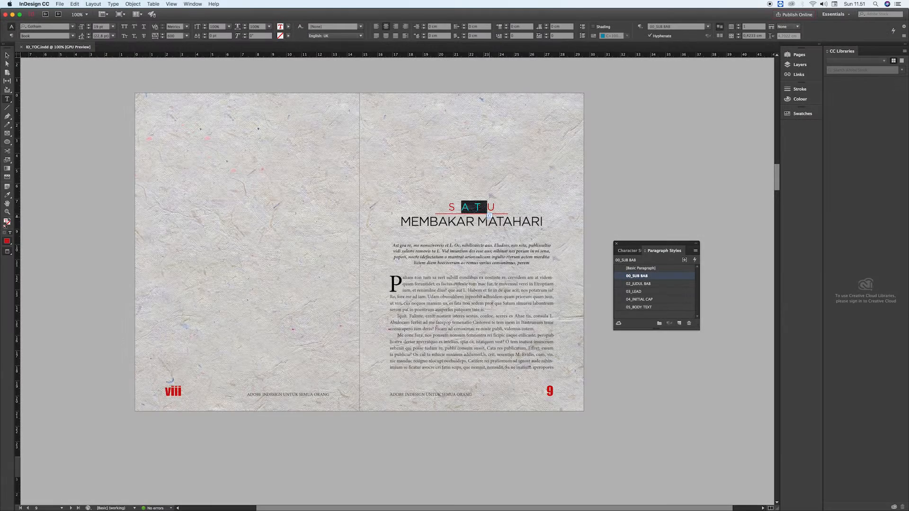
{"action": "left_click_drag", "start_coordinate": [457, 222], "coordinate": [476, 290]}
{"action": "left_click_drag", "start_coordinate": [432, 316], "coordinate": [462, 351]}
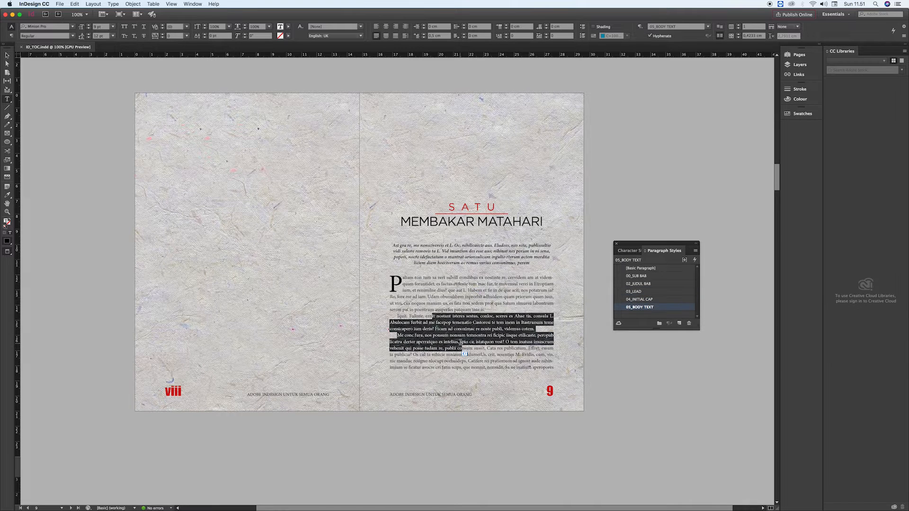
{"action": "left_click", "coordinate": [8, 55]}
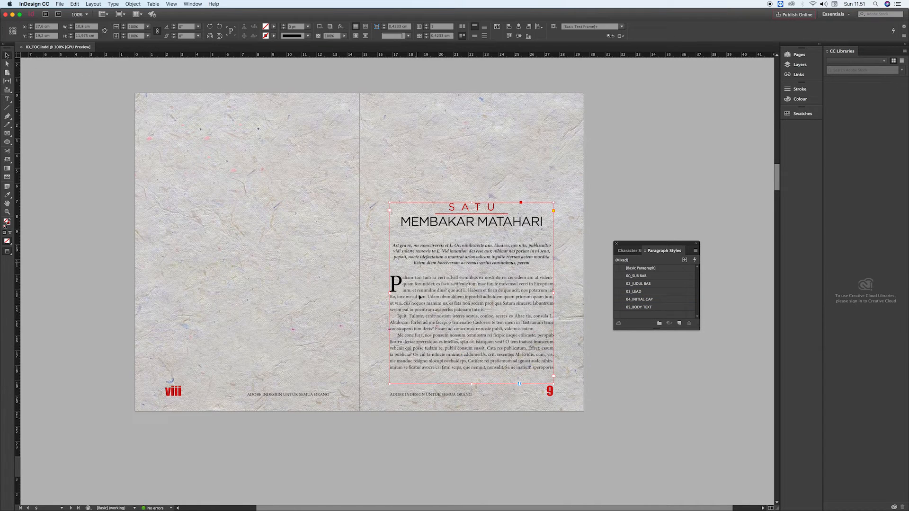
Check the paragraph styles of the title, lead, initial-cap and body paragraphs in chapter DUA on page 13.
{"action": "scroll", "coordinate": [443, 331], "scroll_direction": "down", "scroll_amount": 15}
{"action": "scroll", "coordinate": [454, 230], "scroll_direction": "down", "scroll_amount": 12}
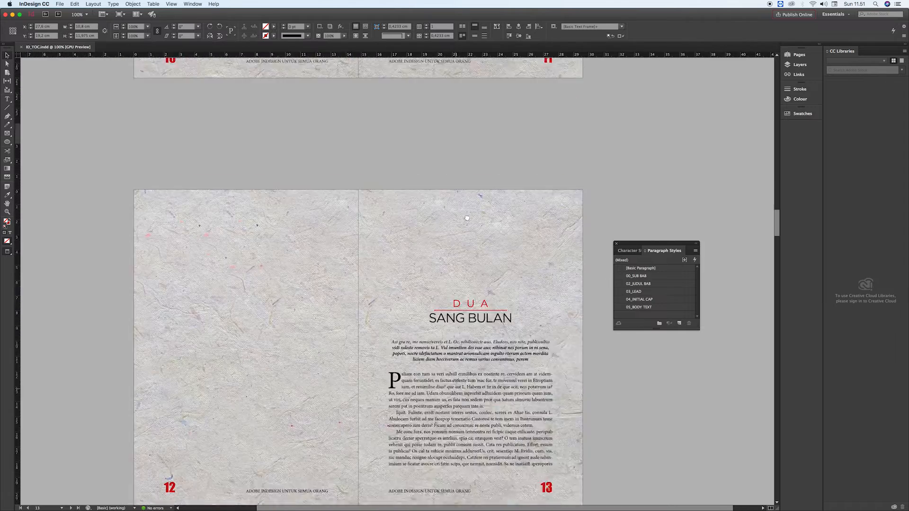
{"action": "left_click", "coordinate": [469, 240]}
{"action": "double_click", "coordinate": [468, 240]}
{"action": "left_click_drag", "start_coordinate": [459, 238], "coordinate": [491, 252]}
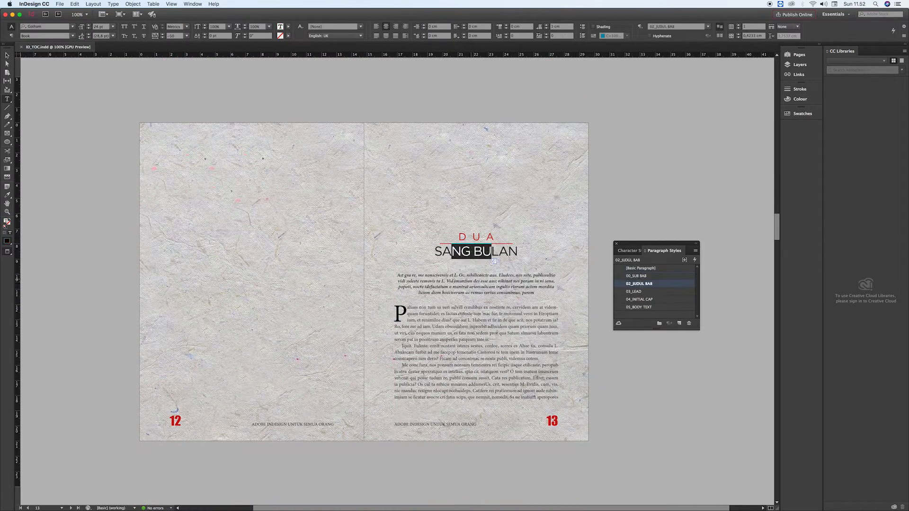
{"action": "left_click_drag", "start_coordinate": [440, 281], "coordinate": [476, 288]}
{"action": "left_click_drag", "start_coordinate": [439, 314], "coordinate": [476, 320]}
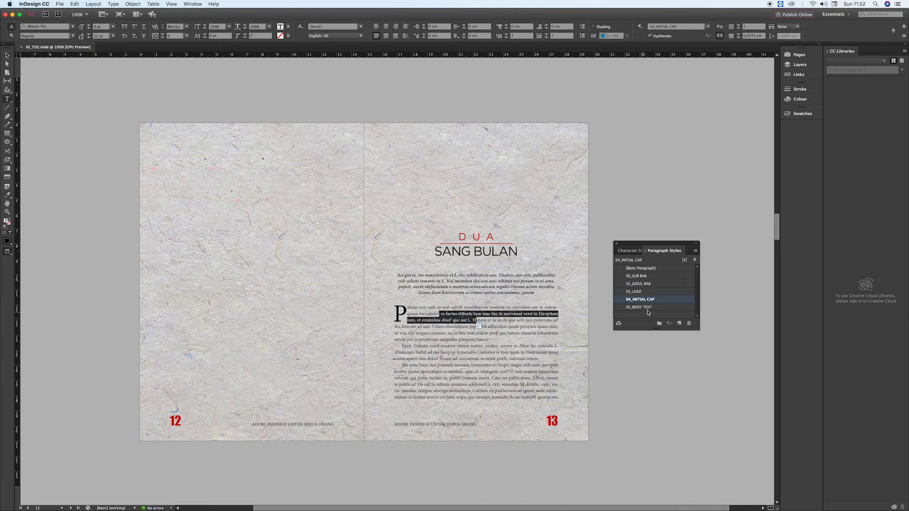
{"action": "left_click_drag", "start_coordinate": [446, 352], "coordinate": [477, 372]}
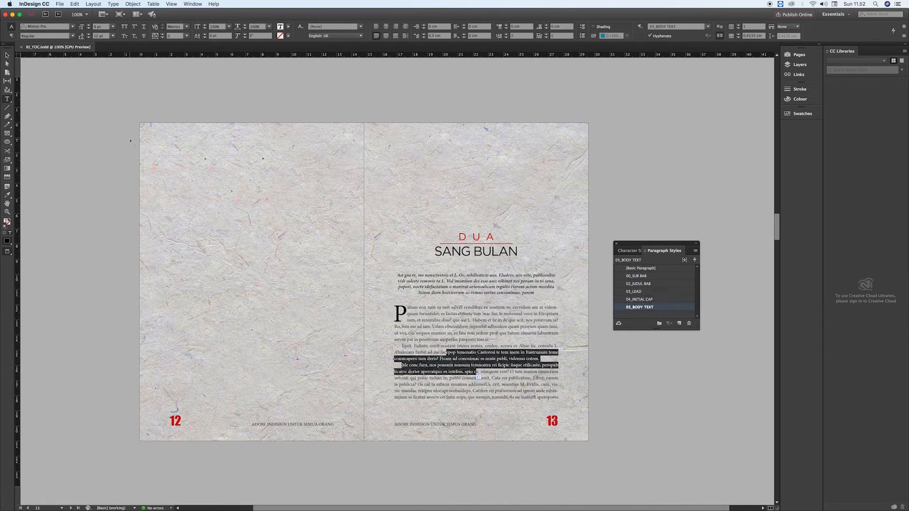
{"action": "left_click", "coordinate": [8, 56]}
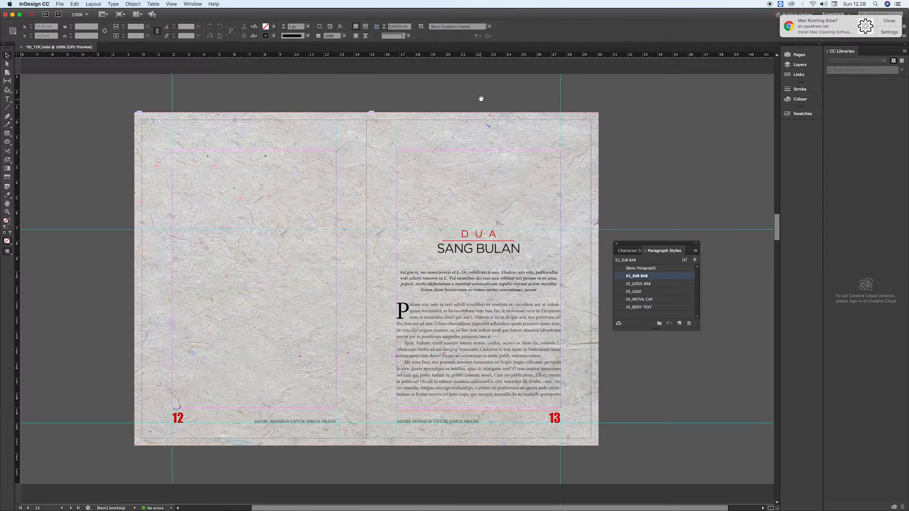
Draw a text frame between the margins of page vii in the [Basic Paragraph] style and enter the title DAFTAR ISI.
{"action": "left_click_drag", "start_coordinate": [480, 95], "coordinate": [468, 240]}
{"action": "left_click_drag", "start_coordinate": [466, 121], "coordinate": [456, 297]}
{"action": "left_click_drag", "start_coordinate": [471, 144], "coordinate": [452, 286]}
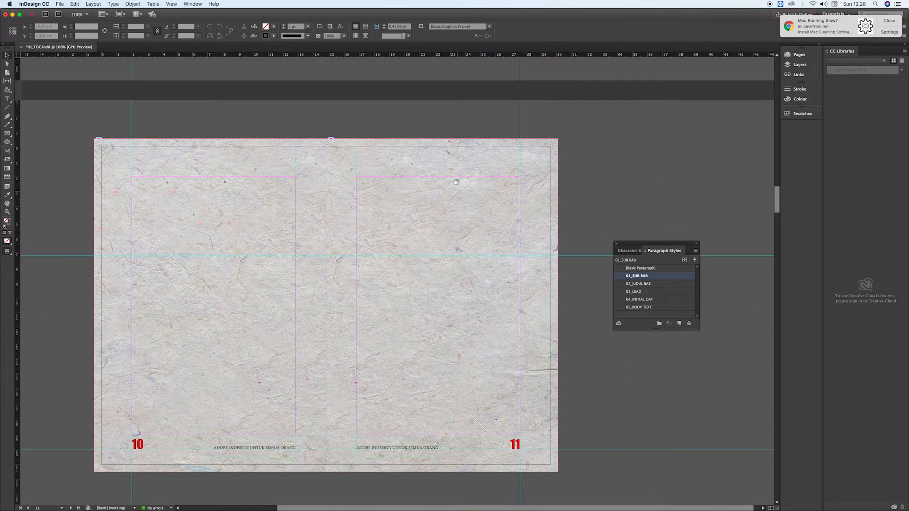
{"action": "left_click_drag", "start_coordinate": [456, 141], "coordinate": [453, 311]}
{"action": "left_click_drag", "start_coordinate": [465, 143], "coordinate": [466, 200]}
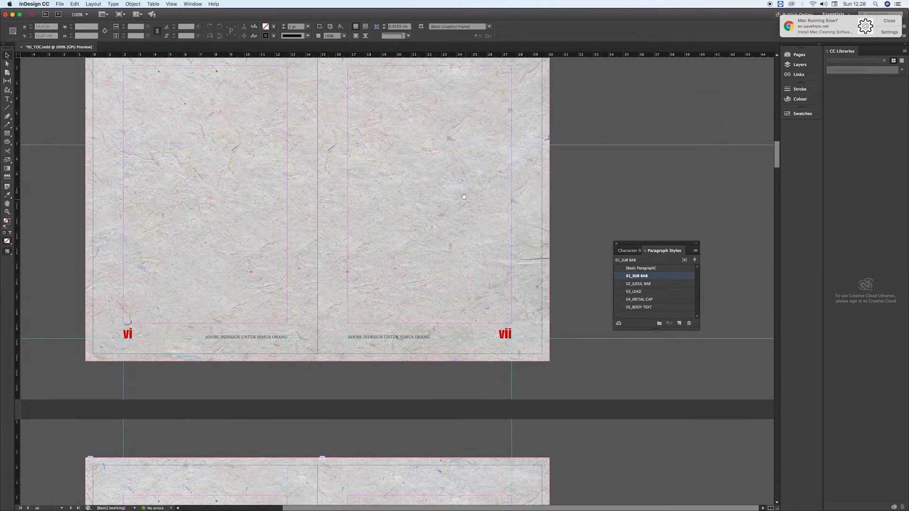
{"action": "left_click", "coordinate": [649, 268]}
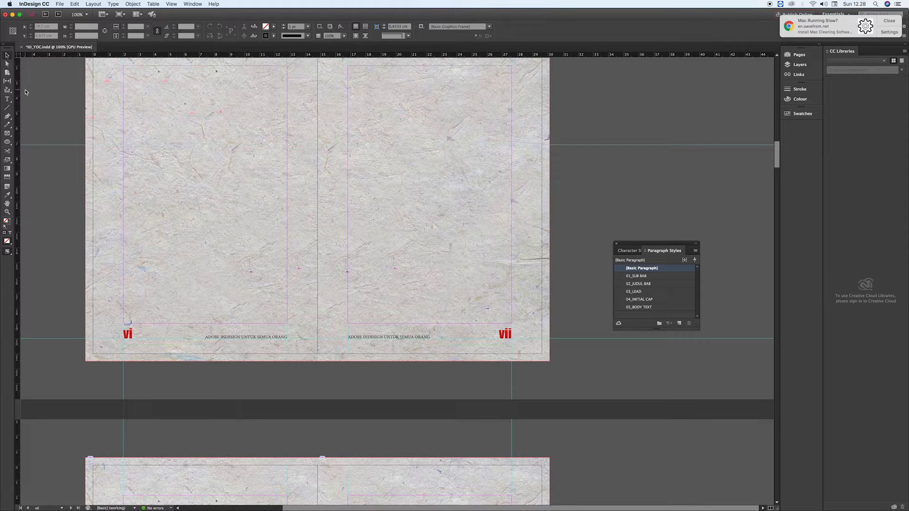
{"action": "left_click", "coordinate": [7, 99]}
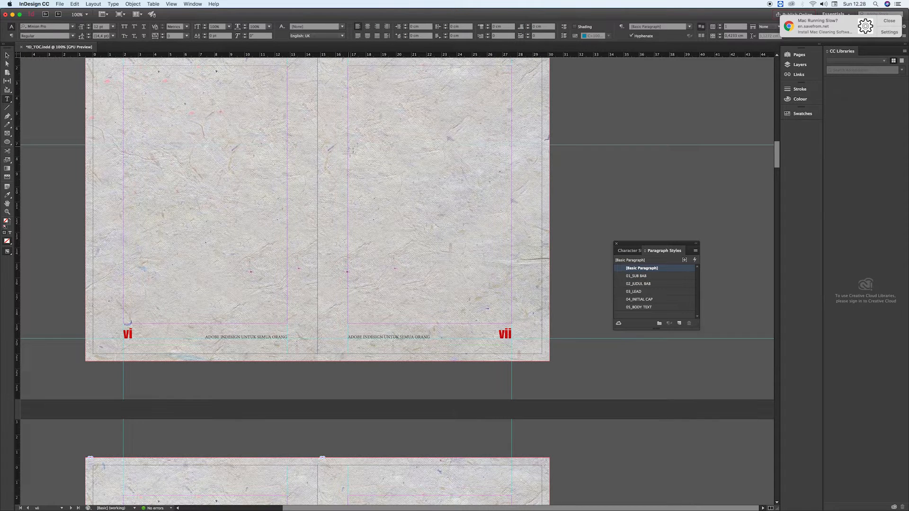
{"action": "left_click_drag", "start_coordinate": [349, 145], "coordinate": [512, 322]}
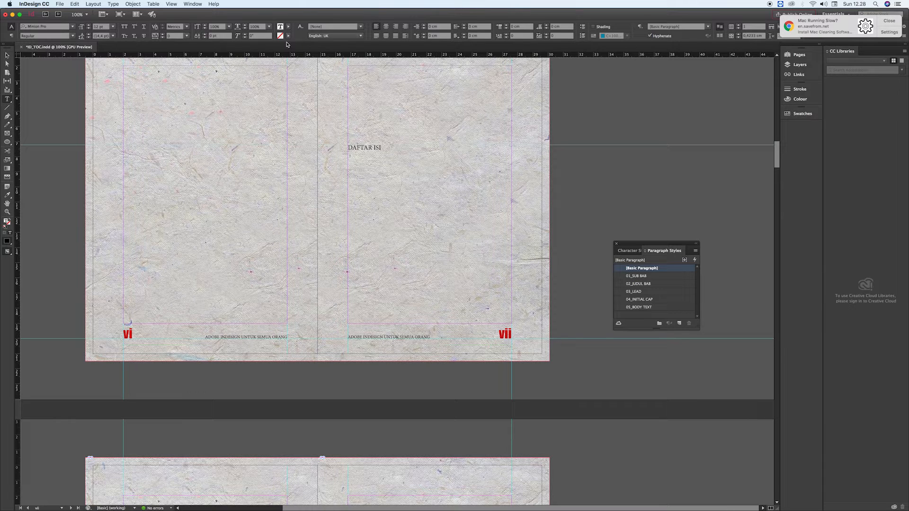
Display the Character and Paragraph settings and combine them in one floating group beside the title.
{"action": "left_click", "coordinate": [197, 5]}
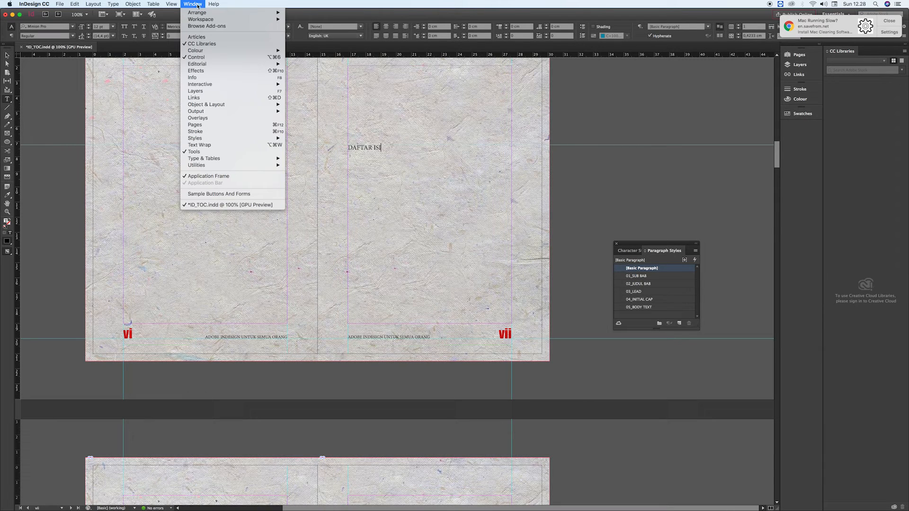
{"action": "mouse_move", "coordinate": [221, 159]}
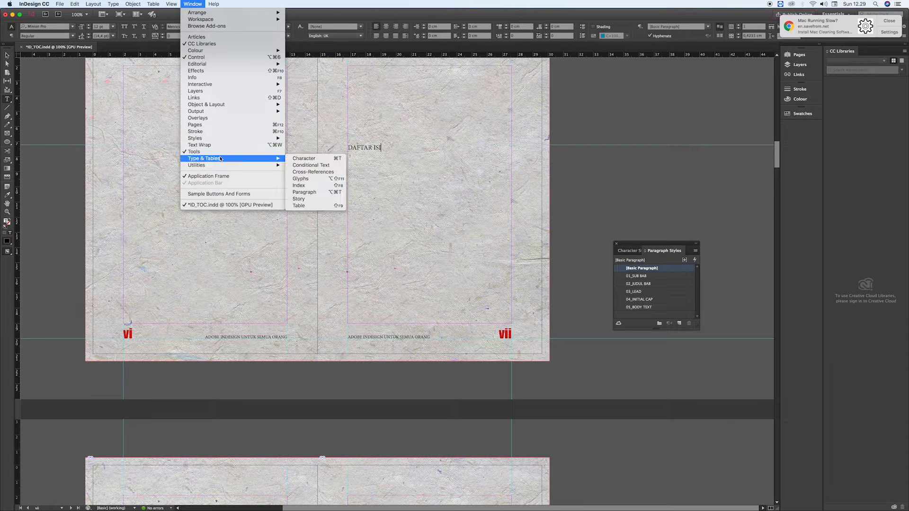
{"action": "left_click", "coordinate": [303, 159]}
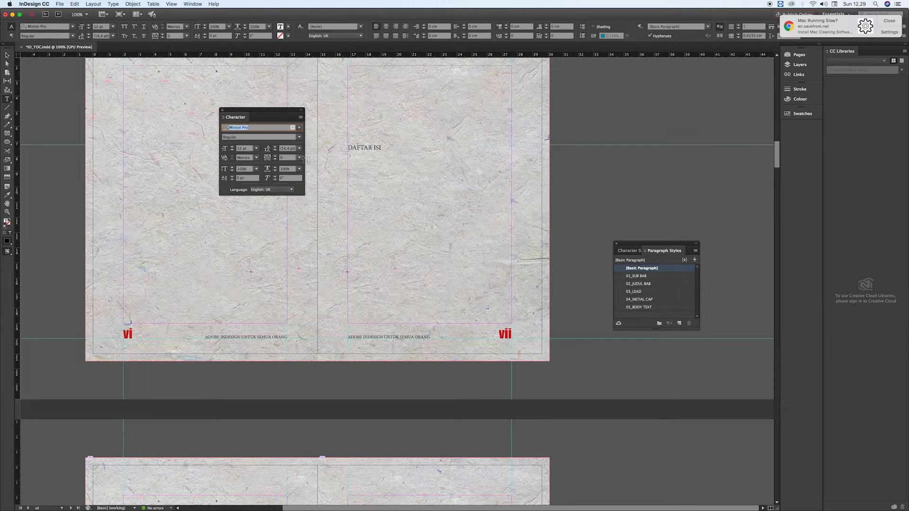
{"action": "left_click_drag", "start_coordinate": [275, 115], "coordinate": [258, 149]}
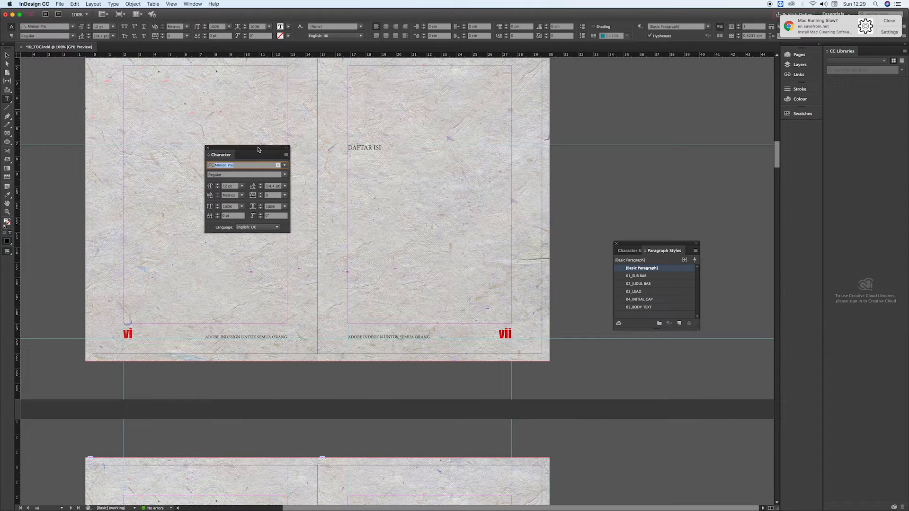
{"action": "left_click", "coordinate": [191, 4]}
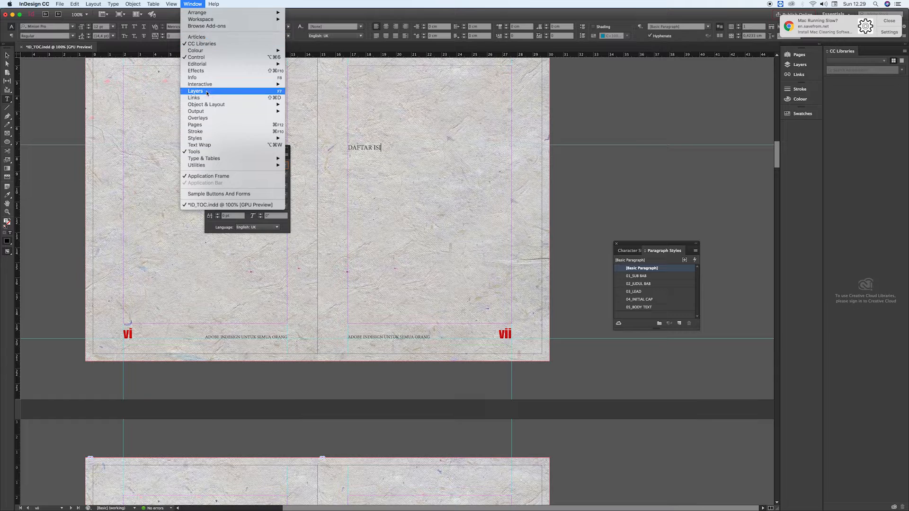
{"action": "mouse_move", "coordinate": [224, 160]}
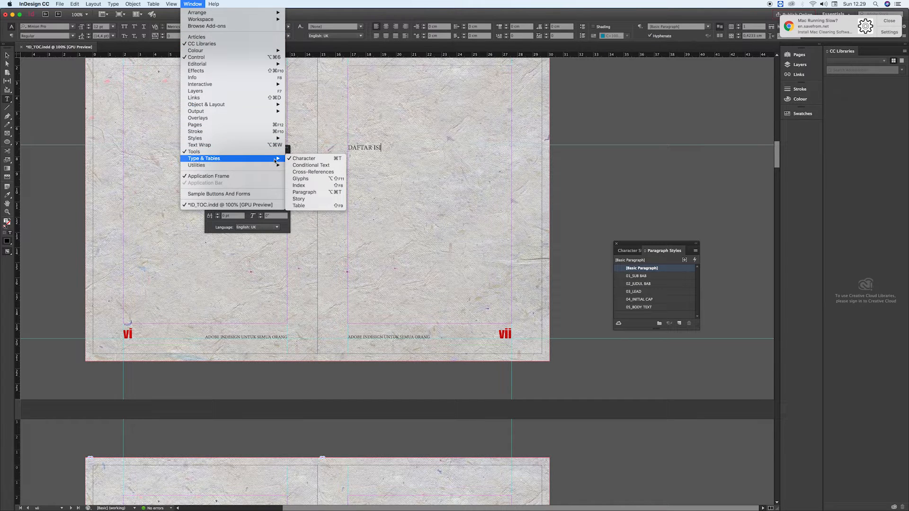
{"action": "left_click", "coordinate": [298, 192]}
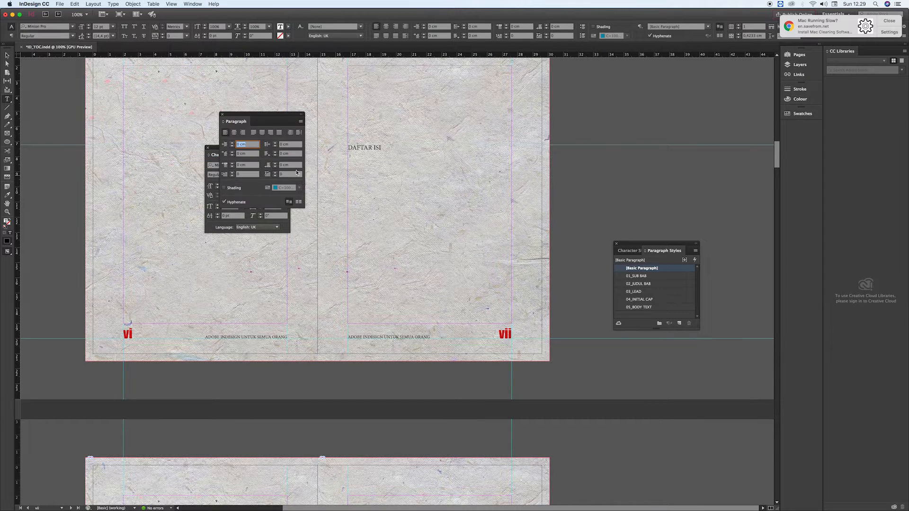
{"action": "left_click_drag", "start_coordinate": [308, 155], "coordinate": [262, 149]}
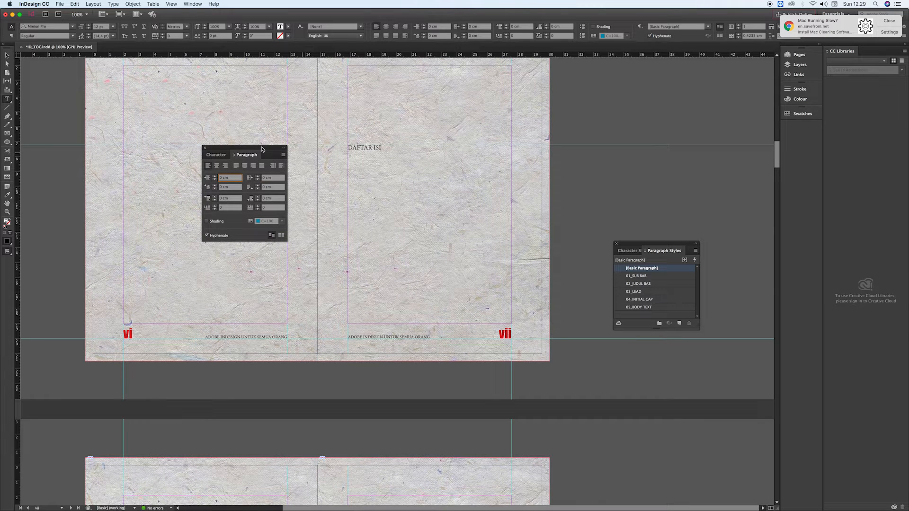
Set the font of the DAFTAR ISI title to Gotham Bold.
{"action": "key", "text": "super+shift+Left"}
{"action": "key", "text": "super+shift+Left"}
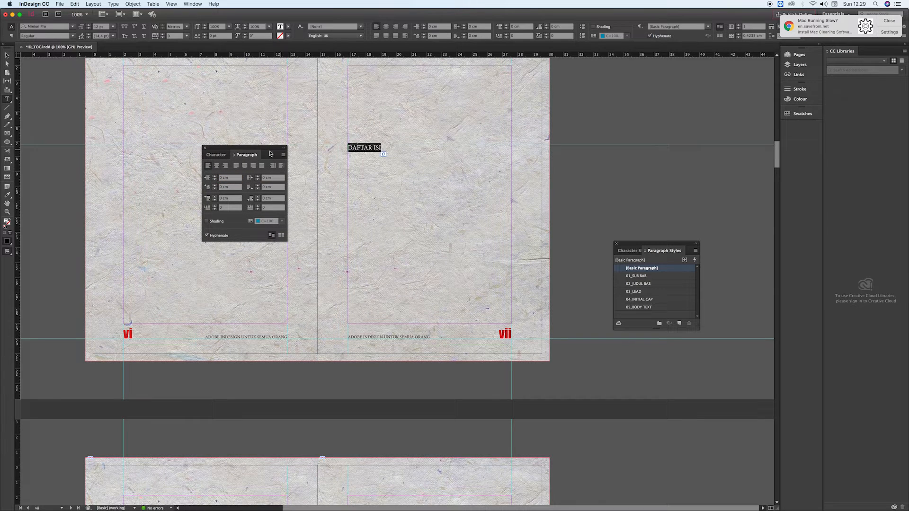
{"action": "left_click", "coordinate": [221, 155]}
{"action": "left_click_drag", "start_coordinate": [239, 168], "coordinate": [203, 165]}
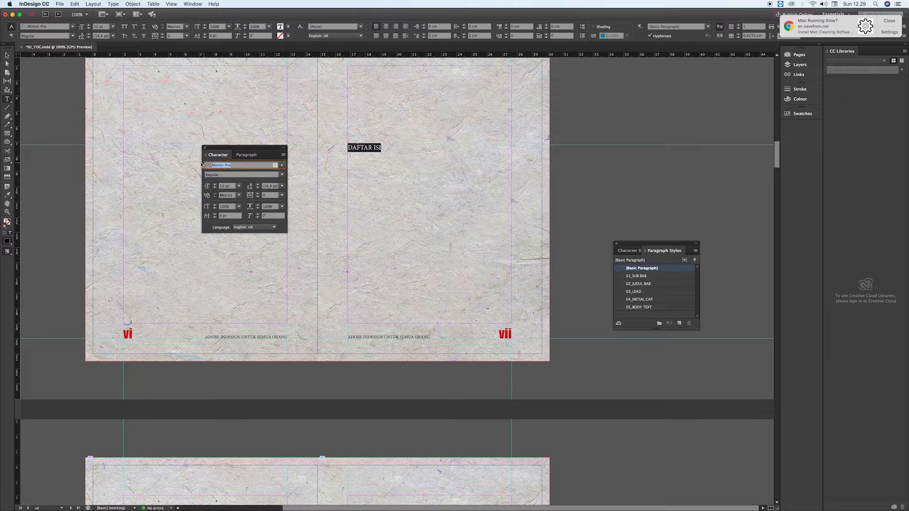
{"action": "type", "text": "Go"}
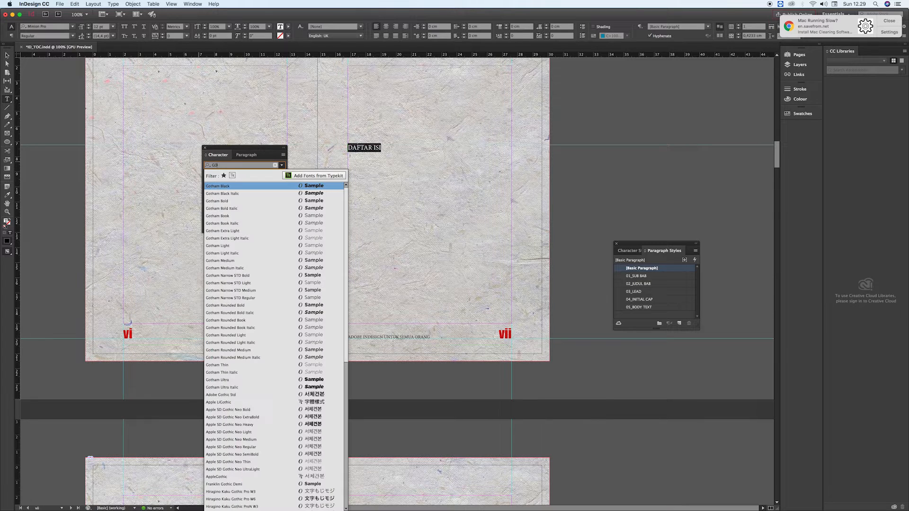
{"action": "key", "text": "Down"}
{"action": "key", "text": "Down"}
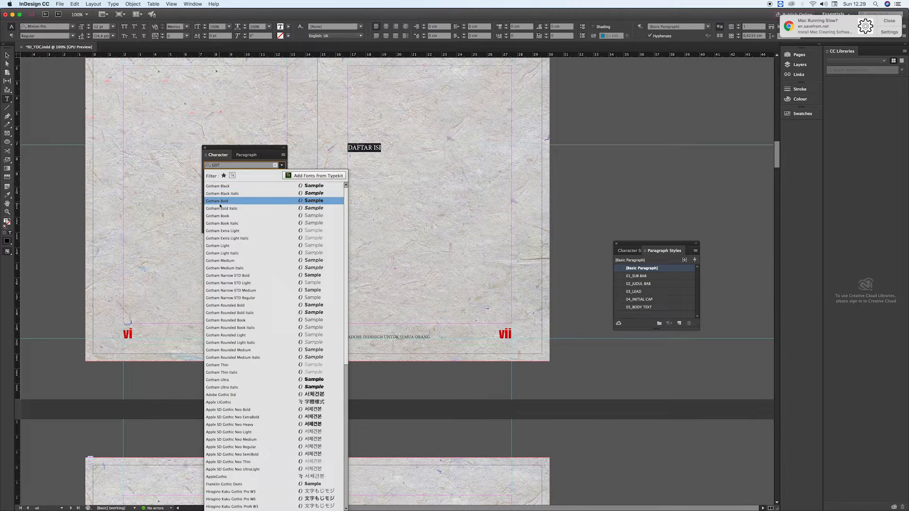
{"action": "key", "text": "Return"}
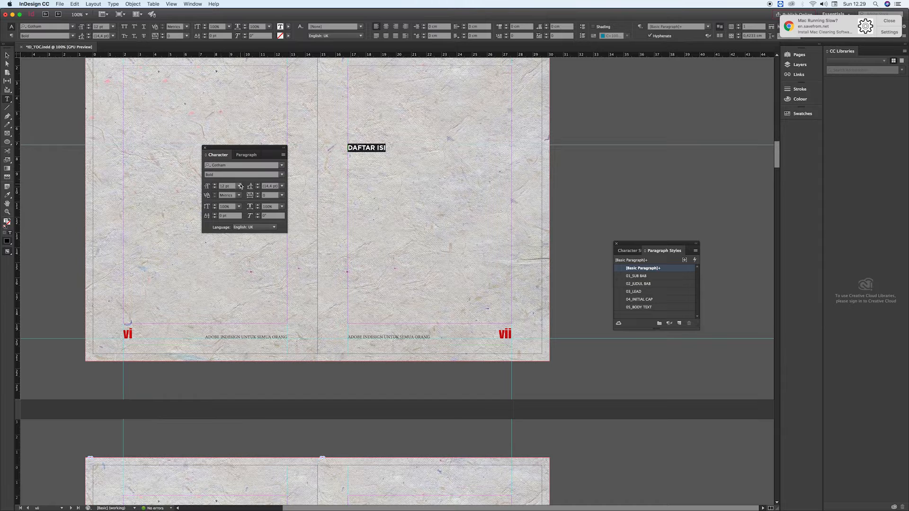
Set the DAFTAR ISI title to a size of 24 pt with 24 pt leading.
{"action": "left_click", "coordinate": [240, 186]}
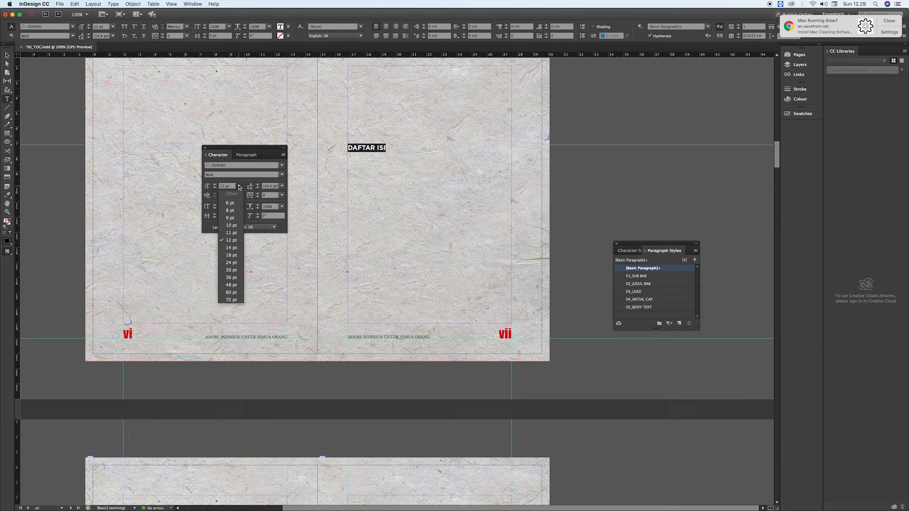
{"action": "left_click", "coordinate": [232, 263]}
{"action": "left_click", "coordinate": [282, 186]}
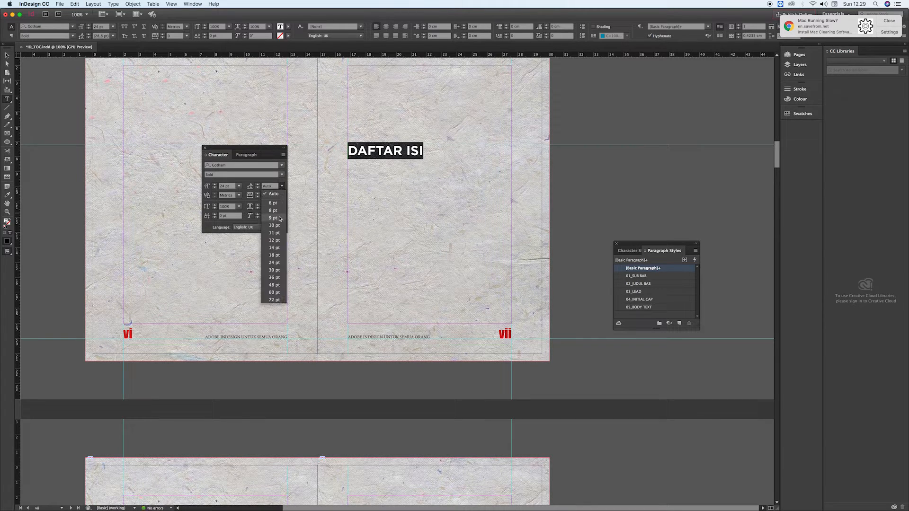
{"action": "left_click", "coordinate": [274, 262]}
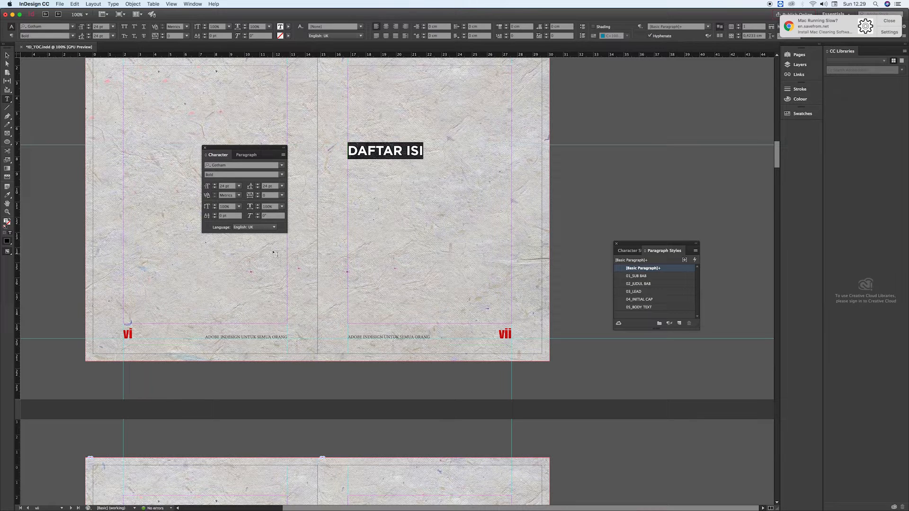
Centre the DAFTAR ISI title and set the space after it to 1.5 cm.
{"action": "left_click", "coordinate": [247, 155]}
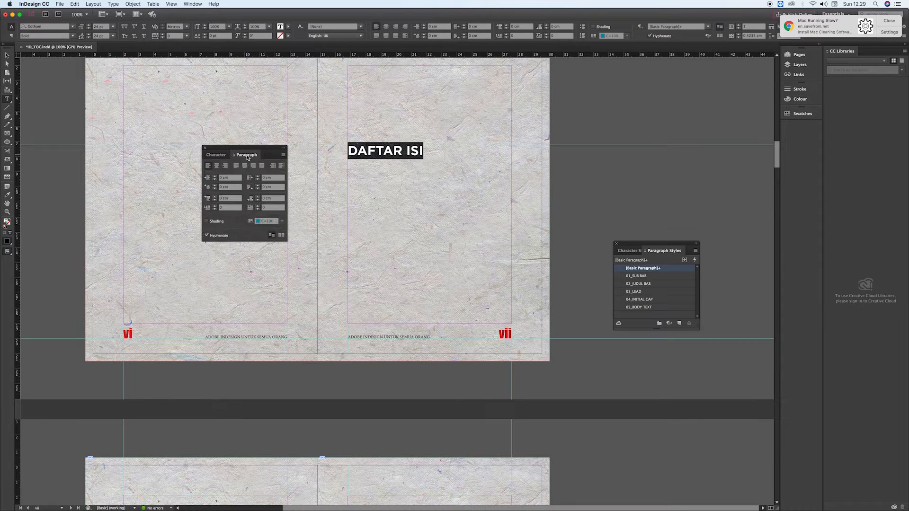
{"action": "left_click", "coordinate": [217, 166]}
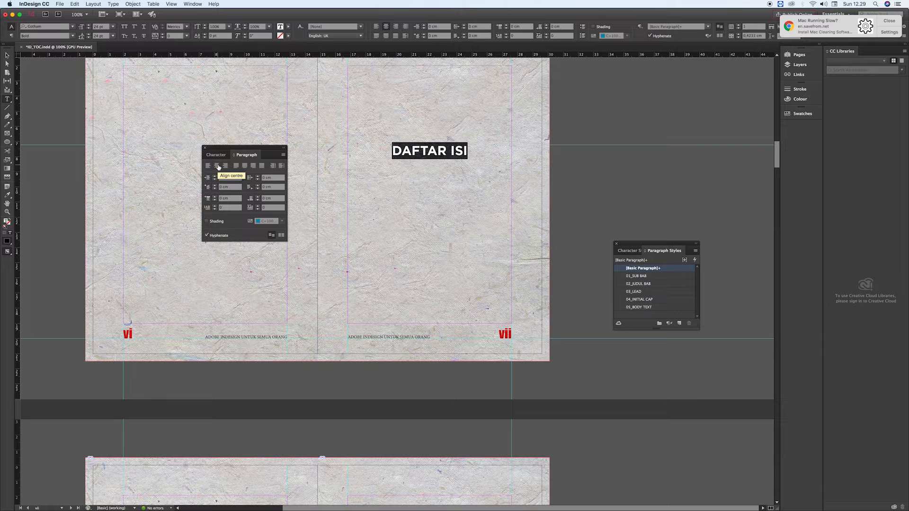
{"action": "left_click", "coordinate": [263, 200]}
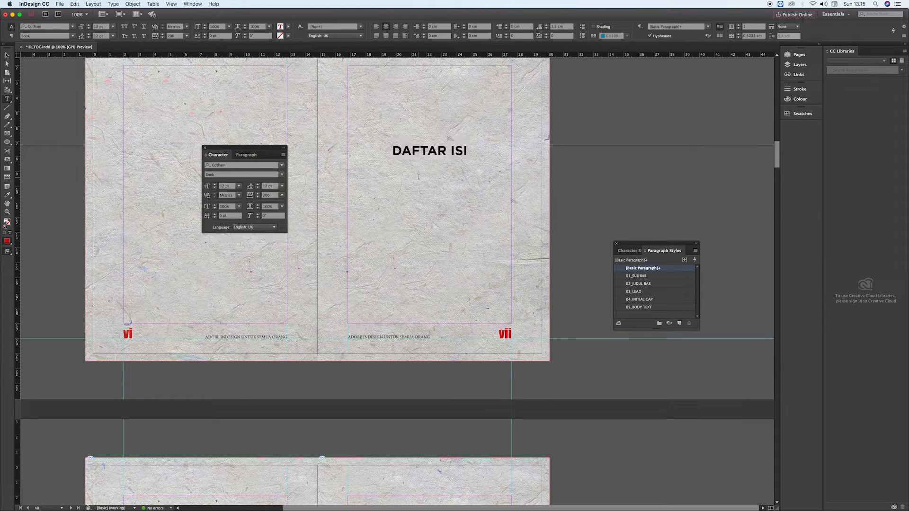
Add the line SATU below the DAFTAR ISI title and colour it with the red C=15 M=100 Y=100 K=0 swatch.
{"action": "type", "text": "SATU"}
{"action": "left_click_drag", "start_coordinate": [411, 187], "coordinate": [452, 189]}
{"action": "left_click", "coordinate": [802, 115]}
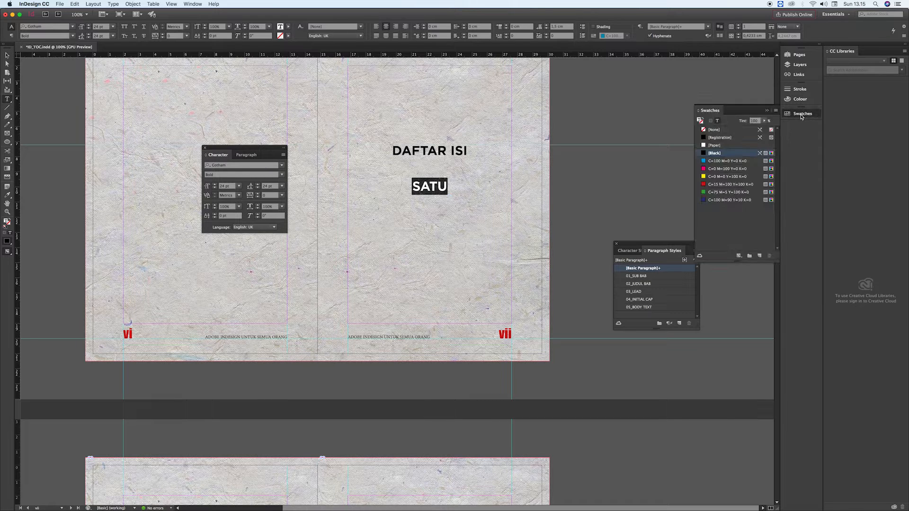
{"action": "left_click", "coordinate": [718, 185]}
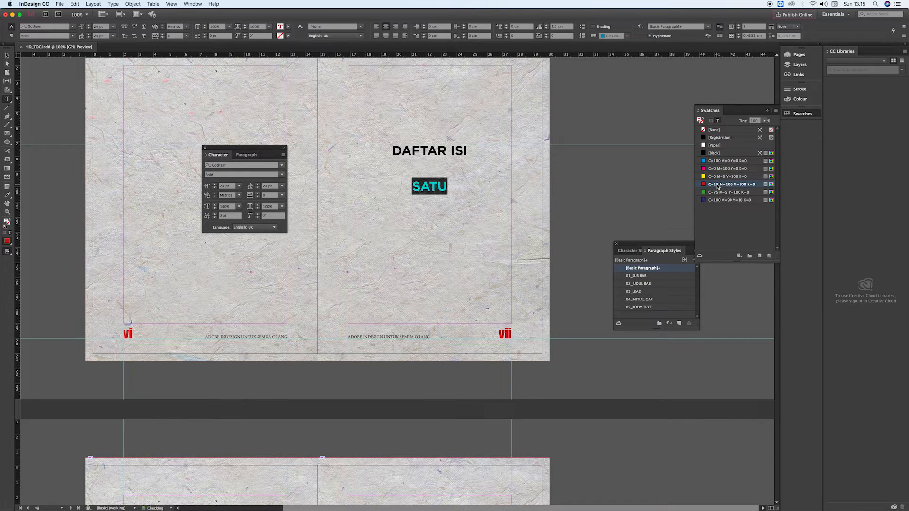
Set SATU to Gotham Medium at 12 pt with 600 tracking and 12 pt leading.
{"action": "left_click", "coordinate": [280, 175]}
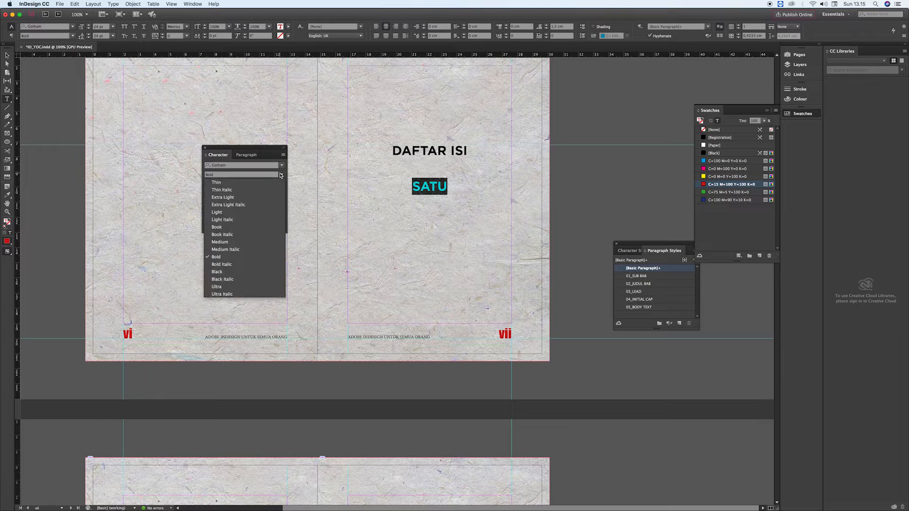
{"action": "left_click", "coordinate": [239, 242]}
{"action": "left_click", "coordinate": [239, 186]}
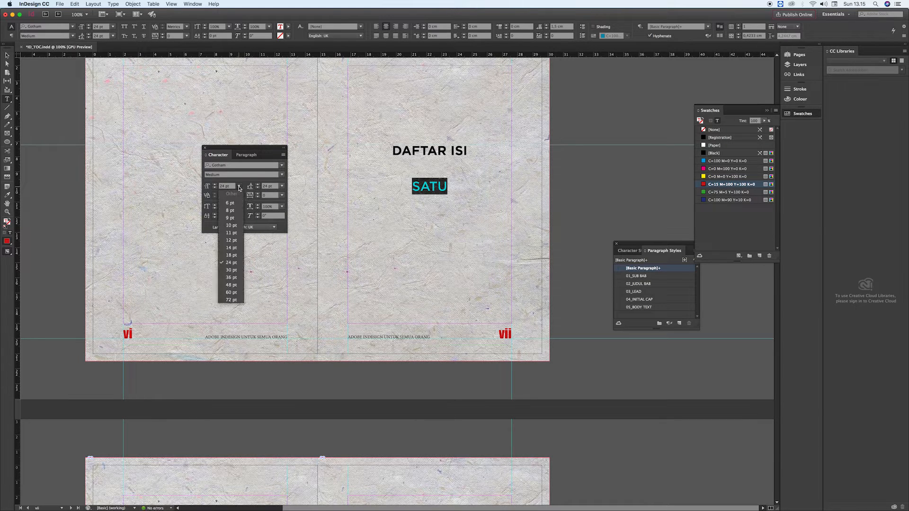
{"action": "left_click", "coordinate": [233, 241]}
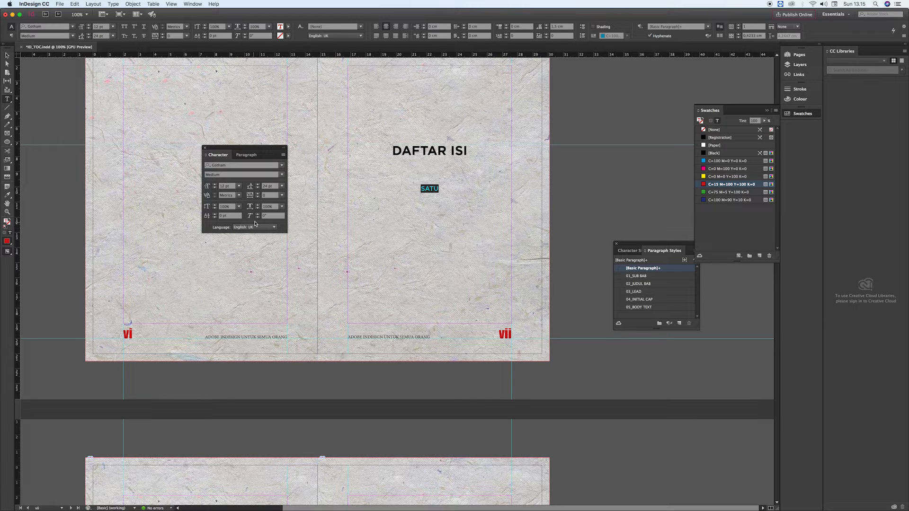
{"action": "left_click", "coordinate": [268, 197]}
{"action": "key", "text": "Return"}
{"action": "left_click", "coordinate": [281, 186]}
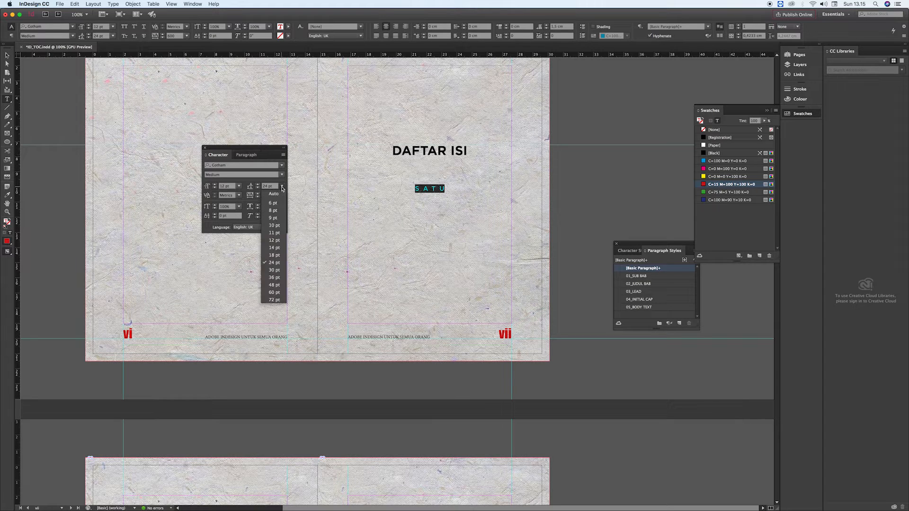
{"action": "left_click", "coordinate": [277, 241]}
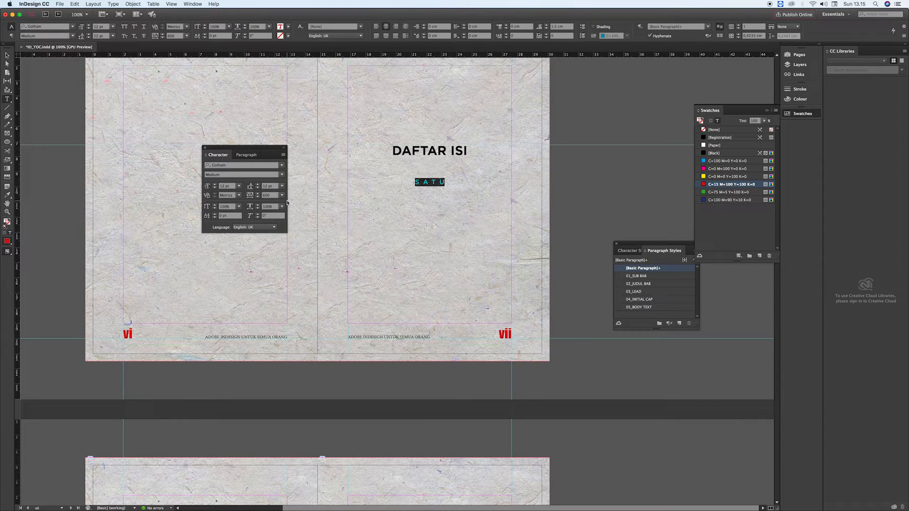
Align the SATU line left and set the space after it to 0 cm.
{"action": "left_click", "coordinate": [246, 154]}
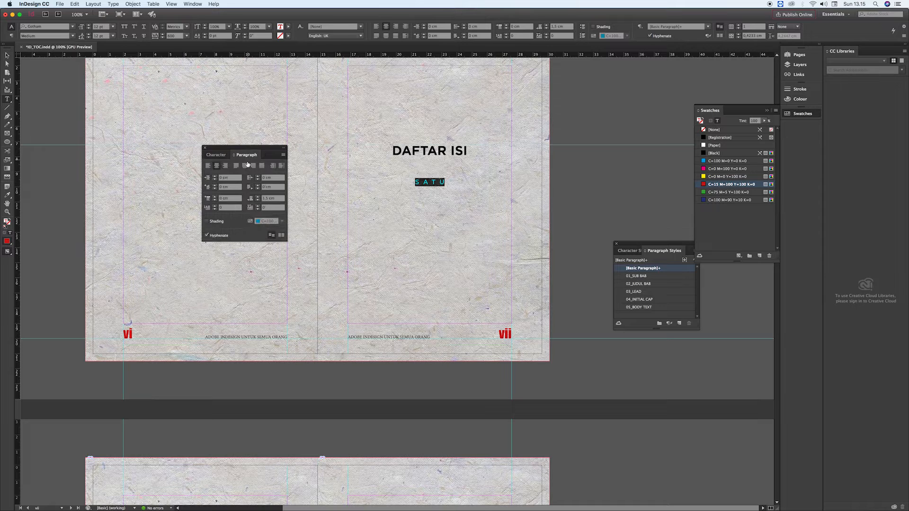
{"action": "left_click", "coordinate": [209, 167]}
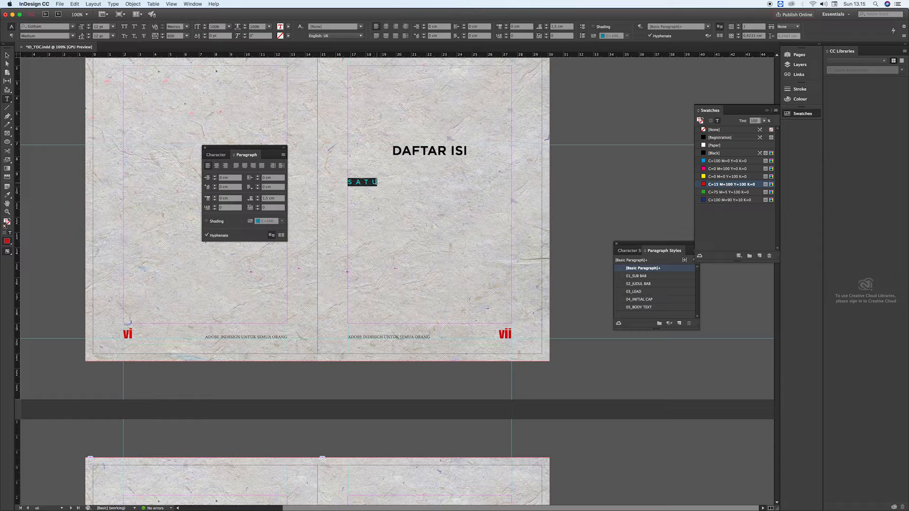
{"action": "left_click", "coordinate": [378, 182]}
{"action": "left_click", "coordinate": [263, 199]}
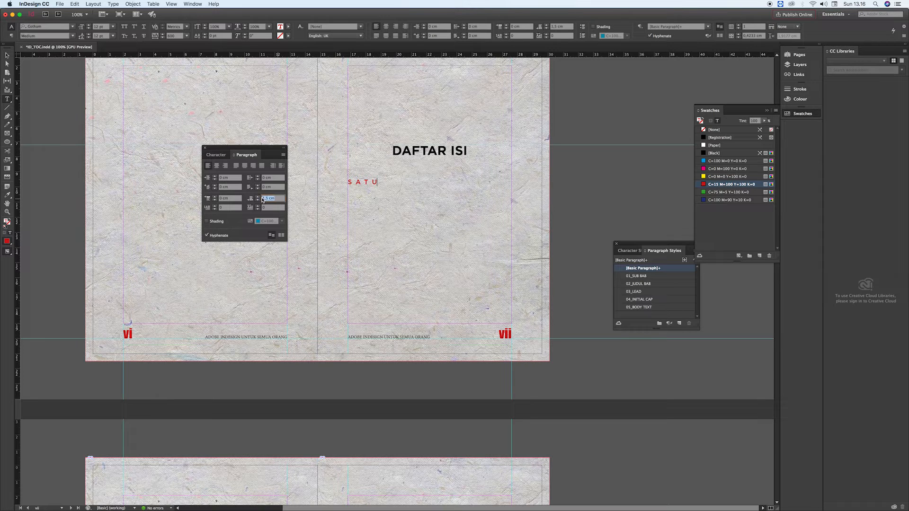
{"action": "type", "text": "0"}
{"action": "key", "text": "Return"}
Add the line MEMBAKAR MATAHARI below SATU and set its size to 14 pt.
{"action": "type", "text": "MEMBAKAR MATAHARI"}
{"action": "left_click_drag", "start_coordinate": [348, 189], "coordinate": [447, 193]}
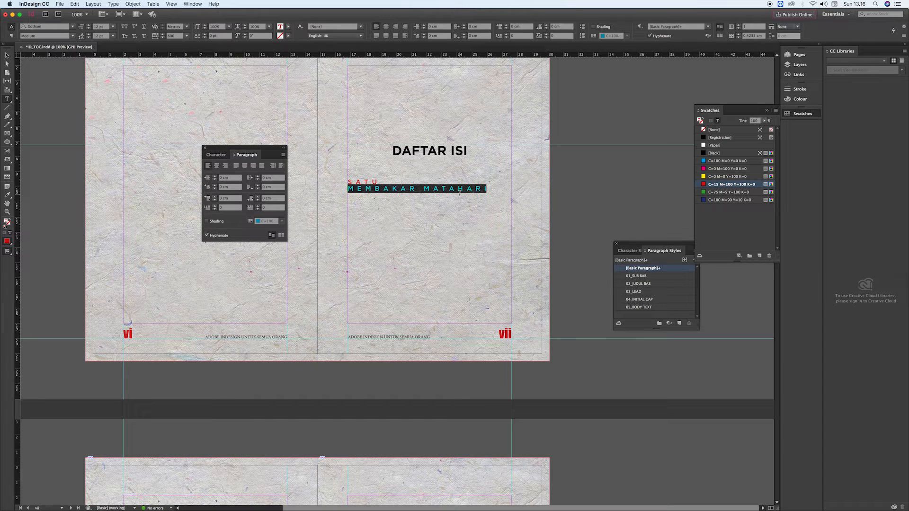
{"action": "left_click", "coordinate": [216, 155]}
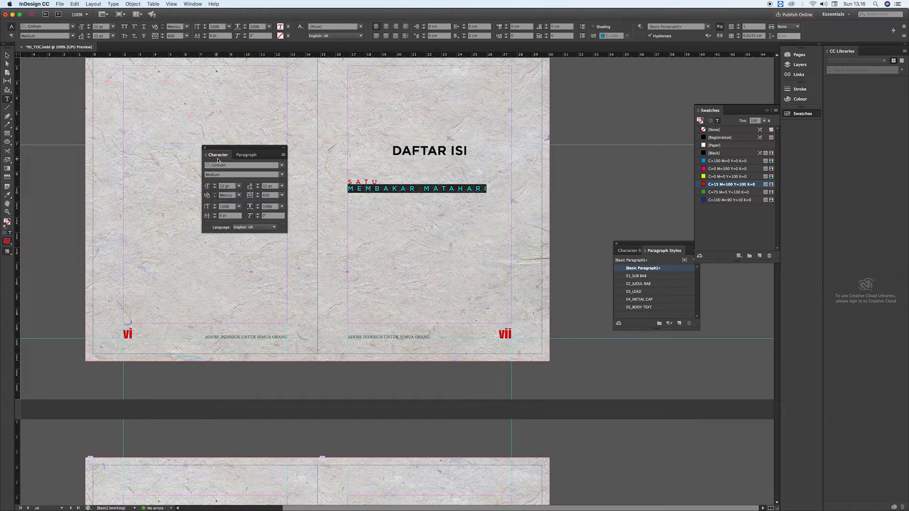
{"action": "left_click", "coordinate": [239, 186]}
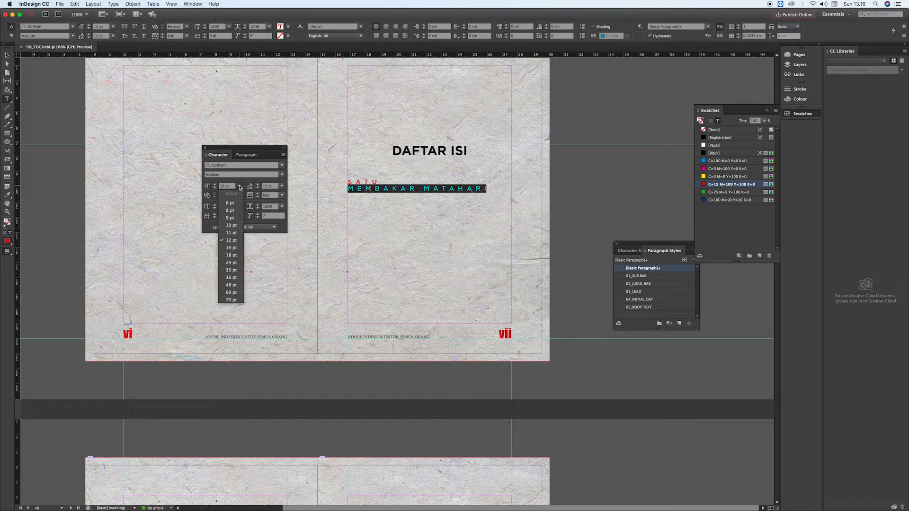
{"action": "left_click", "coordinate": [234, 248]}
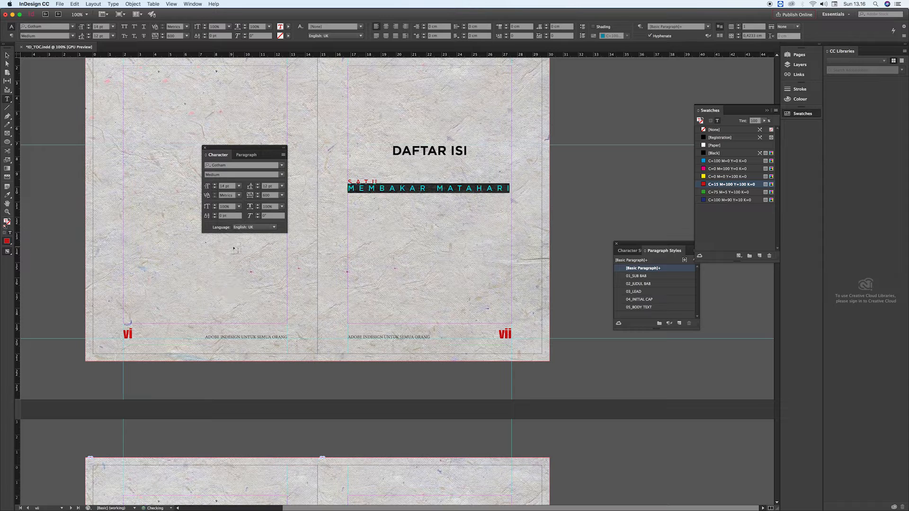
Set MEMBAKAR MATAHARI to 0 tracking and 14 pt leading, and colour it with the Black swatch.
{"action": "left_click", "coordinate": [282, 195]}
{"action": "left_click", "coordinate": [276, 250]}
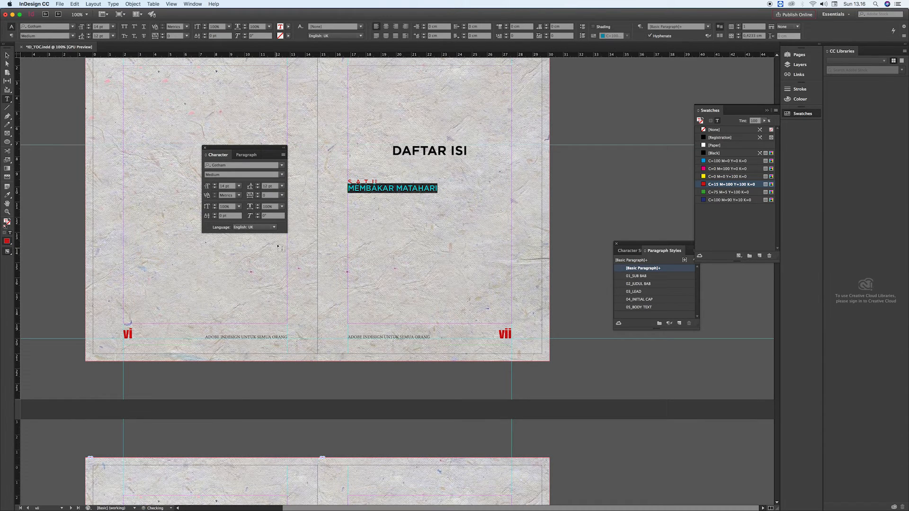
{"action": "left_click", "coordinate": [282, 186]}
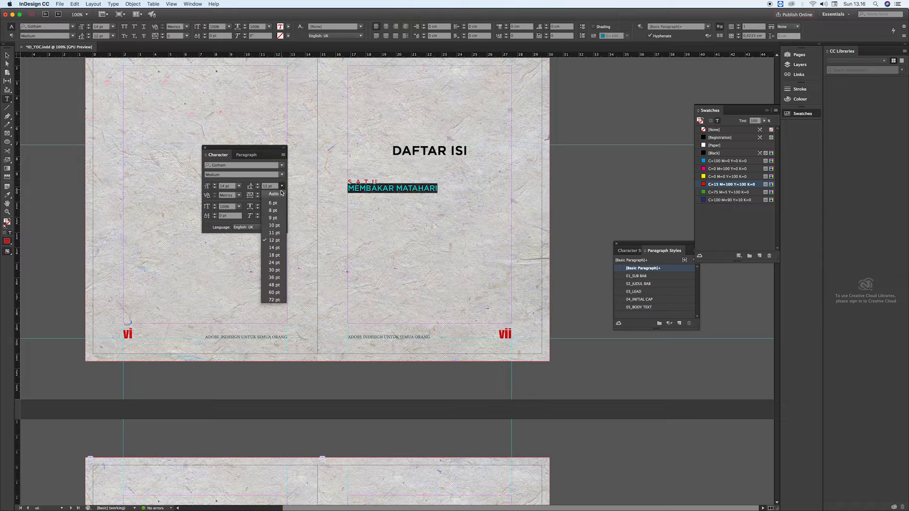
{"action": "left_click", "coordinate": [276, 248]}
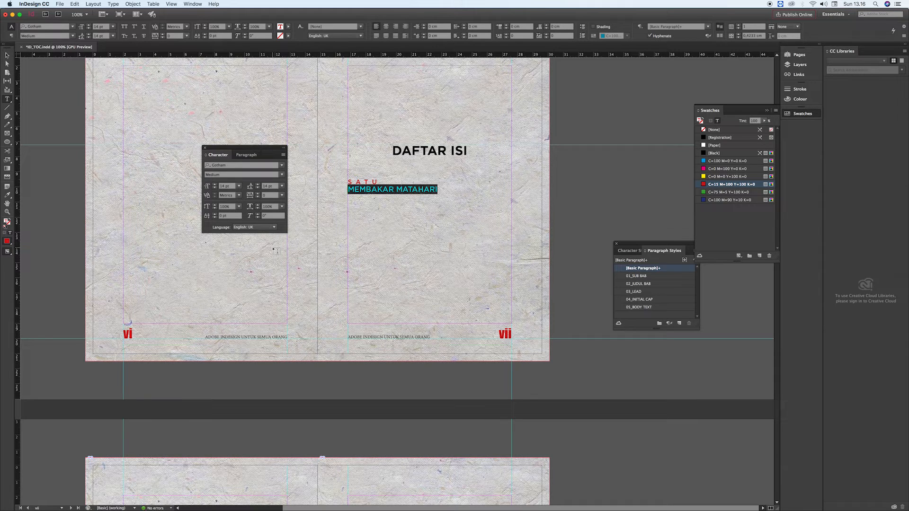
{"action": "left_click", "coordinate": [709, 154]}
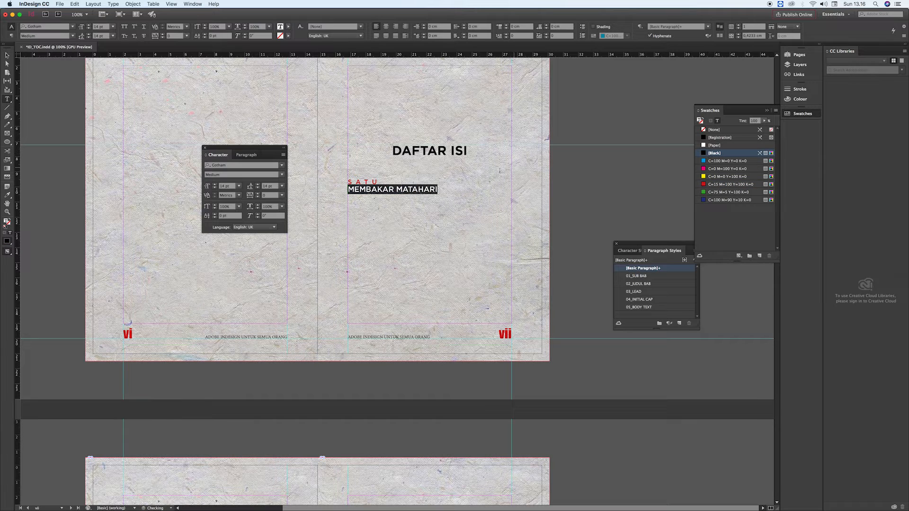
Add the page number 3 after MEMBAKAR MATAHARI, separated from it by a tab.
{"action": "left_click", "coordinate": [436, 189]}
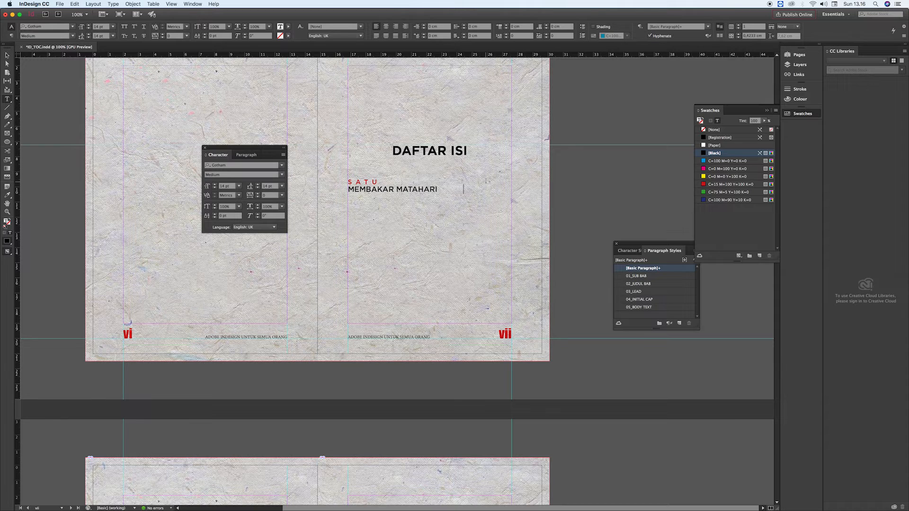
{"action": "key", "text": "Tab"}
{"action": "type", "text": "3"}
Give the MEMBAKAR MATAHARI line a left-aligned tab stop at about 8.6 cm with a dot leader.
{"action": "left_click_drag", "start_coordinate": [348, 190], "coordinate": [468, 190]}
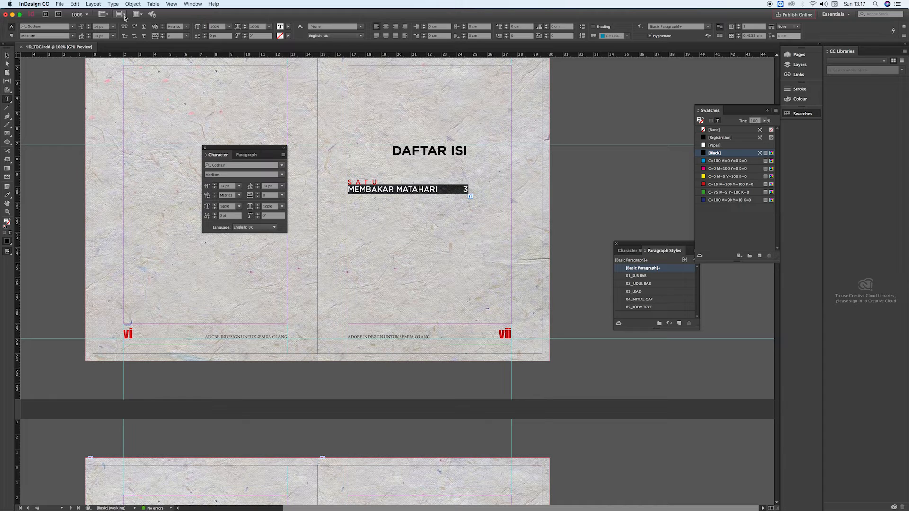
{"action": "left_click", "coordinate": [113, 4]}
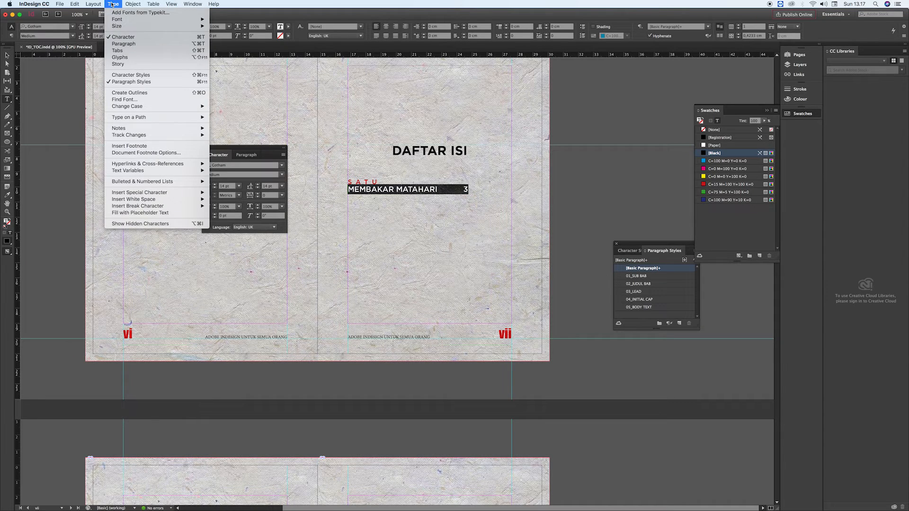
{"action": "left_click", "coordinate": [117, 51]}
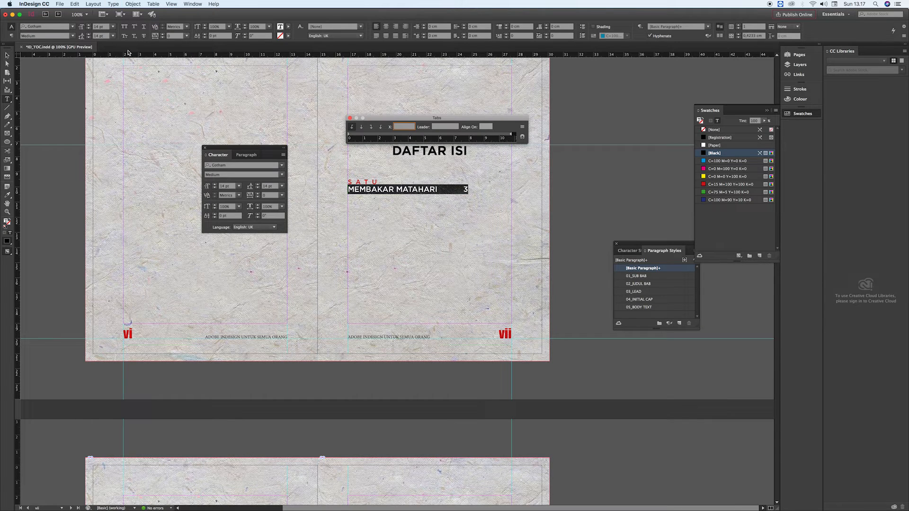
{"action": "left_click", "coordinate": [351, 127]}
{"action": "left_click", "coordinate": [479, 137]}
{"action": "left_click", "coordinate": [439, 128]}
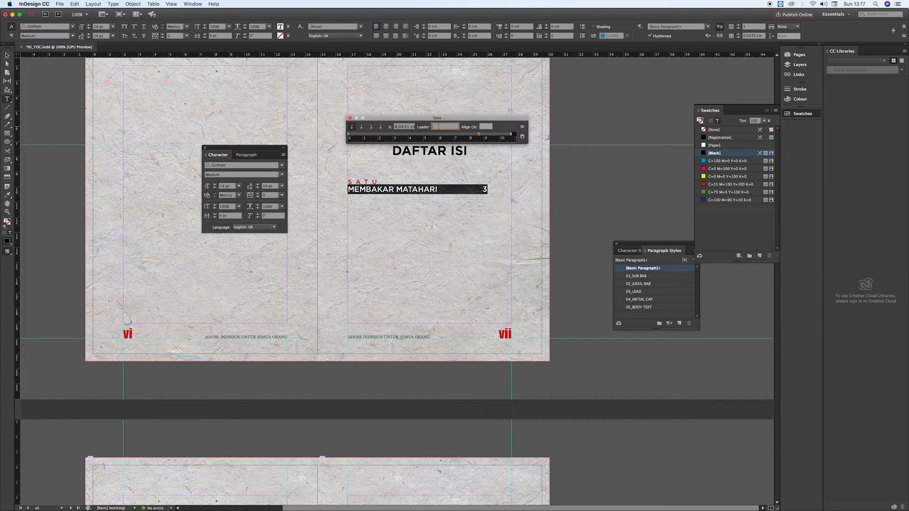
Place a right-aligned tab stop at the text frame's right edge for the page number, and move the dot-leader stop to about 10 cm.
{"action": "left_click", "coordinate": [487, 134]}
{"action": "left_click", "coordinate": [371, 127]}
{"action": "left_click_drag", "start_coordinate": [489, 137], "coordinate": [512, 138]}
{"action": "left_click", "coordinate": [512, 137]}
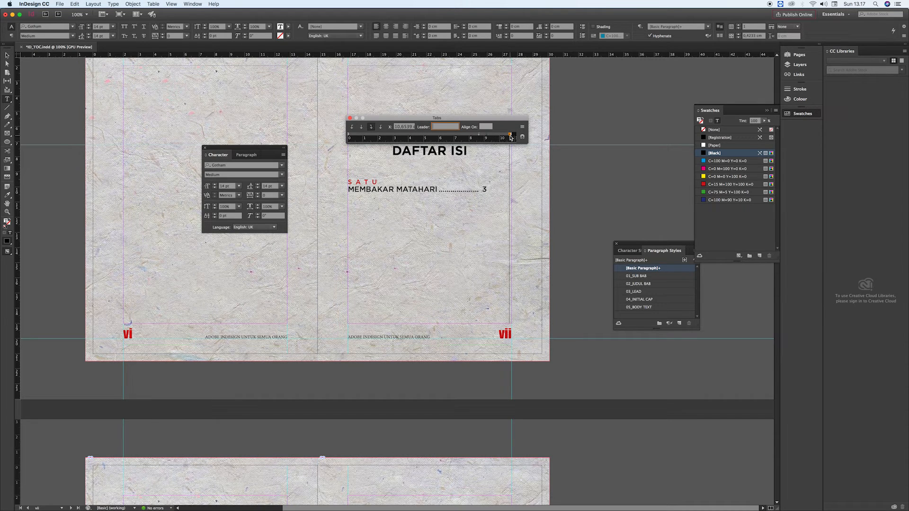
{"action": "mouse_move", "coordinate": [512, 137]}
{"action": "left_mouse_down"}
{"action": "mouse_move", "coordinate": [482, 137]}
{"action": "mouse_move", "coordinate": [500, 137]}
{"action": "left_mouse_up"}
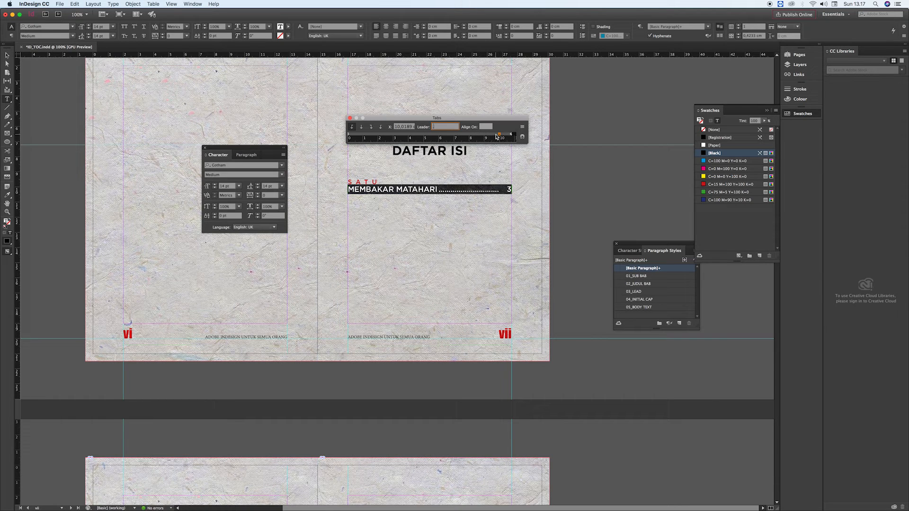
{"action": "left_click", "coordinate": [350, 119]}
Add the line Lead below MEMBAKAR MATAHARI and set it to 9 pt with 10 pt leading.
{"action": "left_click", "coordinate": [509, 189]}
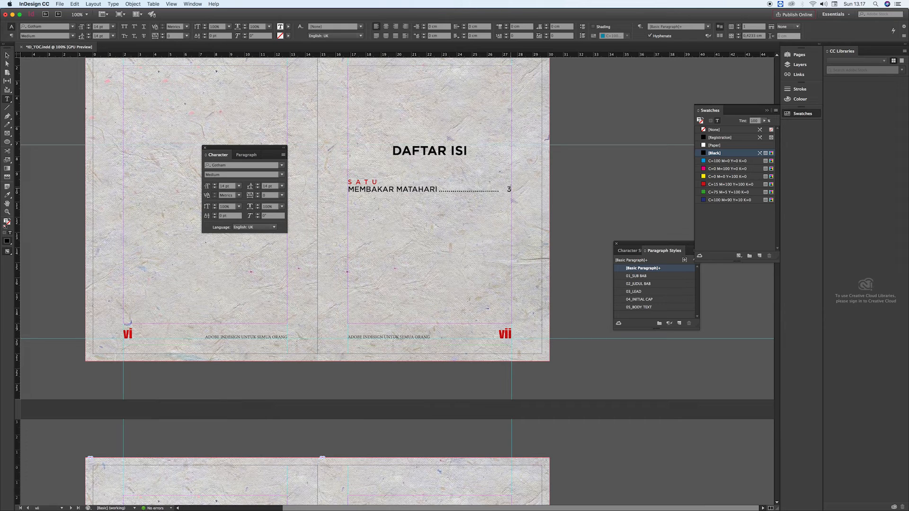
{"action": "type", "text": "Lead"}
{"action": "double_click", "coordinate": [353, 197]}
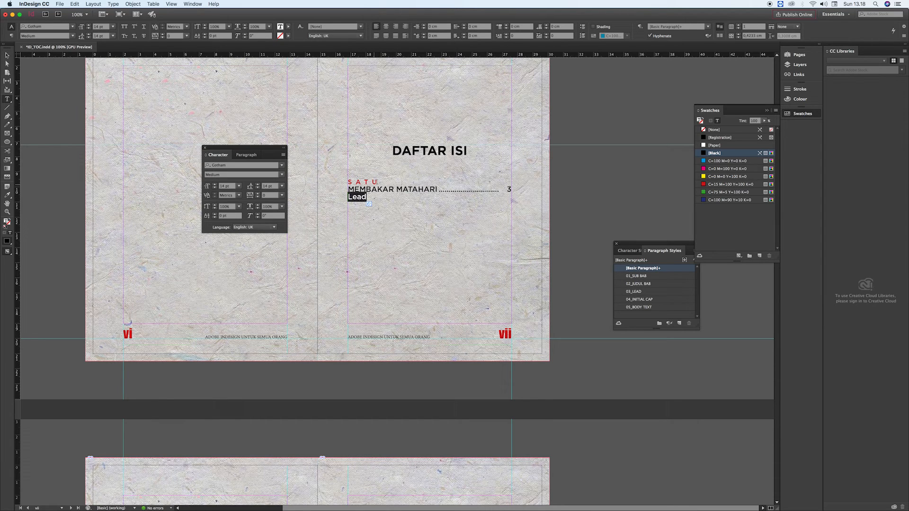
{"action": "left_click", "coordinate": [113, 27]}
{"action": "left_click", "coordinate": [107, 58]}
{"action": "left_click", "coordinate": [113, 36]}
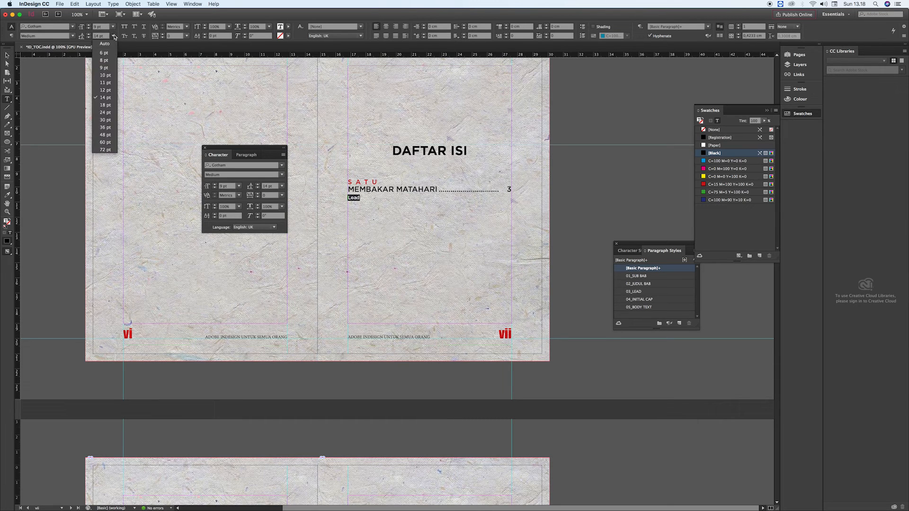
{"action": "left_click", "coordinate": [107, 75]}
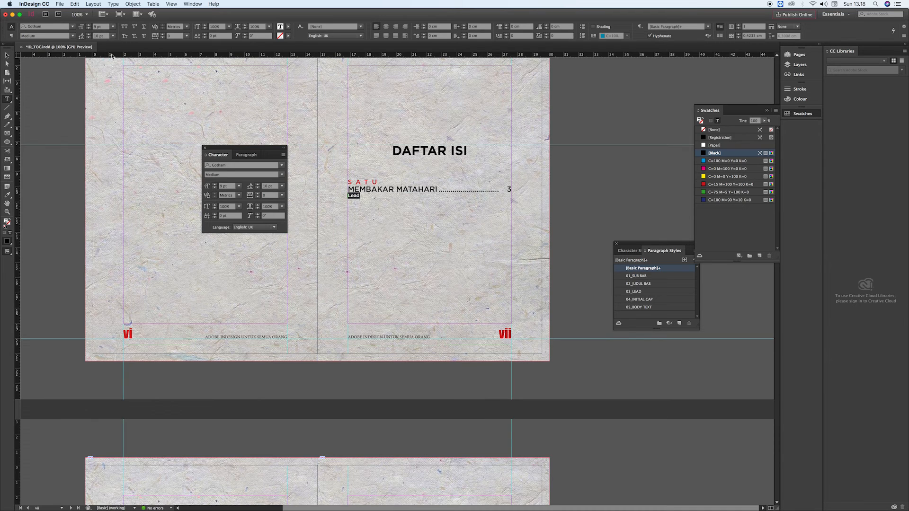
Set the font of the Lead line to Minion Pro Medium.
{"action": "left_click", "coordinate": [54, 27]}
{"action": "left_click", "coordinate": [235, 166]}
{"action": "type", "text": "mini"}
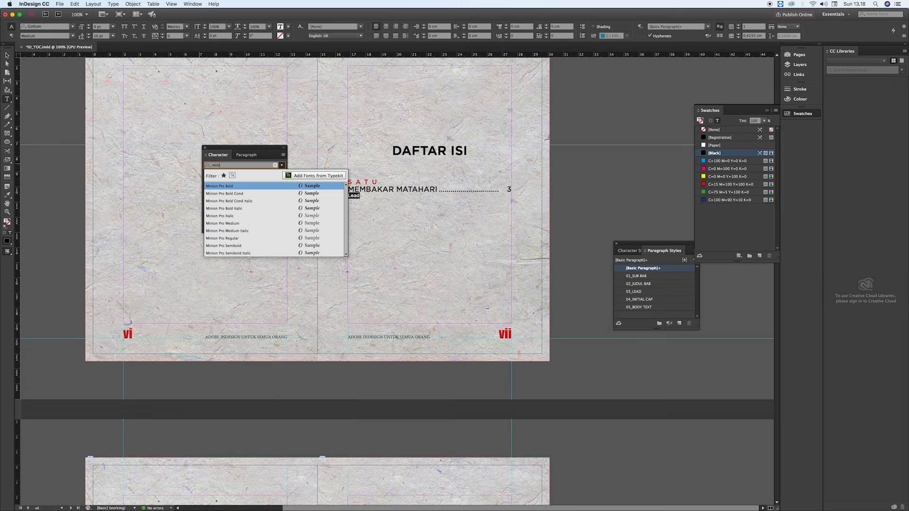
{"action": "left_click", "coordinate": [227, 222]}
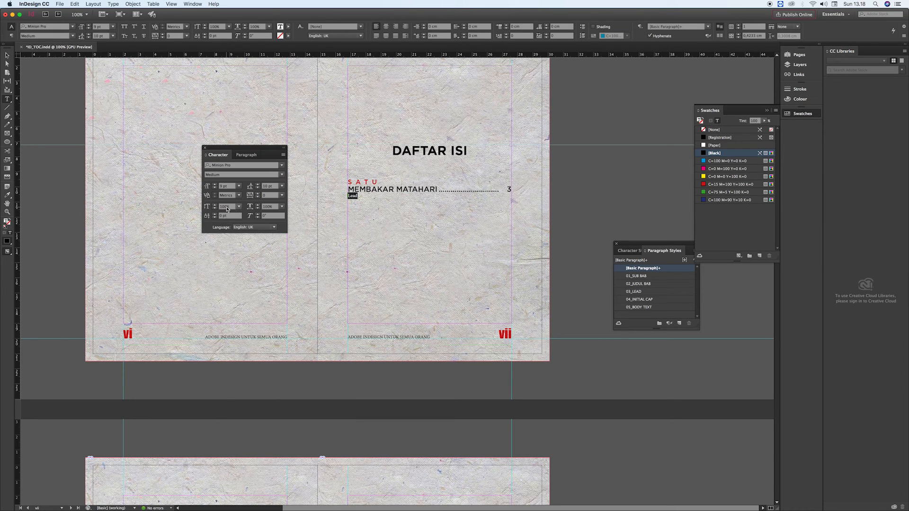
Indent the Lead paragraph 1 cm from the left and set the space after it to 0.5 cm.
{"action": "left_click", "coordinate": [247, 155]}
{"action": "left_click", "coordinate": [216, 176]}
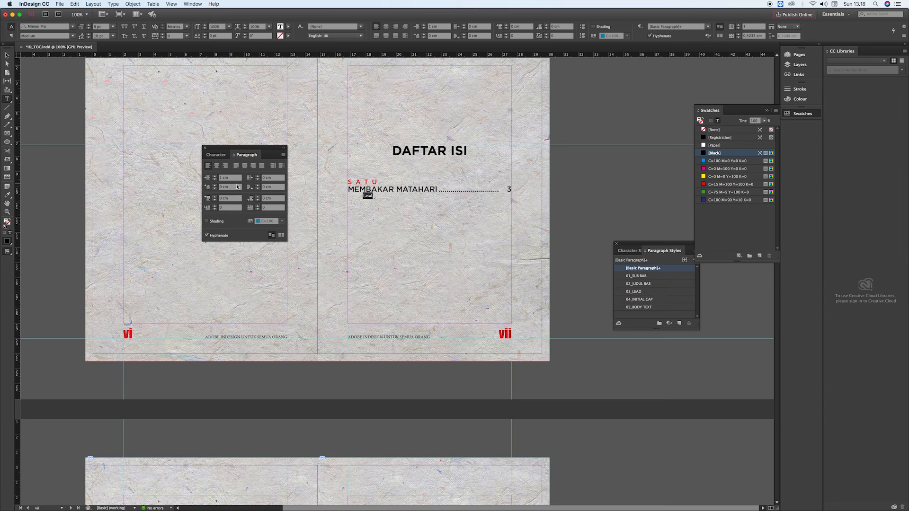
{"action": "left_click", "coordinate": [259, 199]}
{"action": "type", "text": ".5"}
{"action": "key", "text": "Return"}
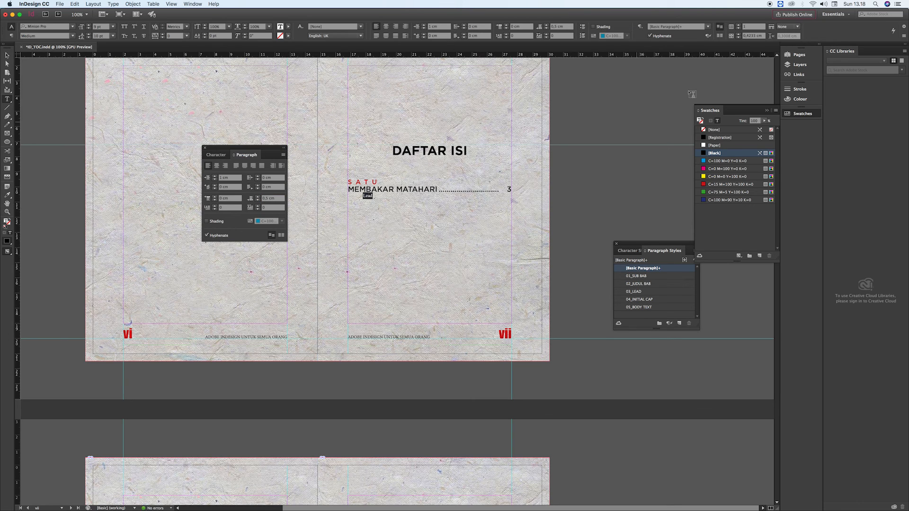